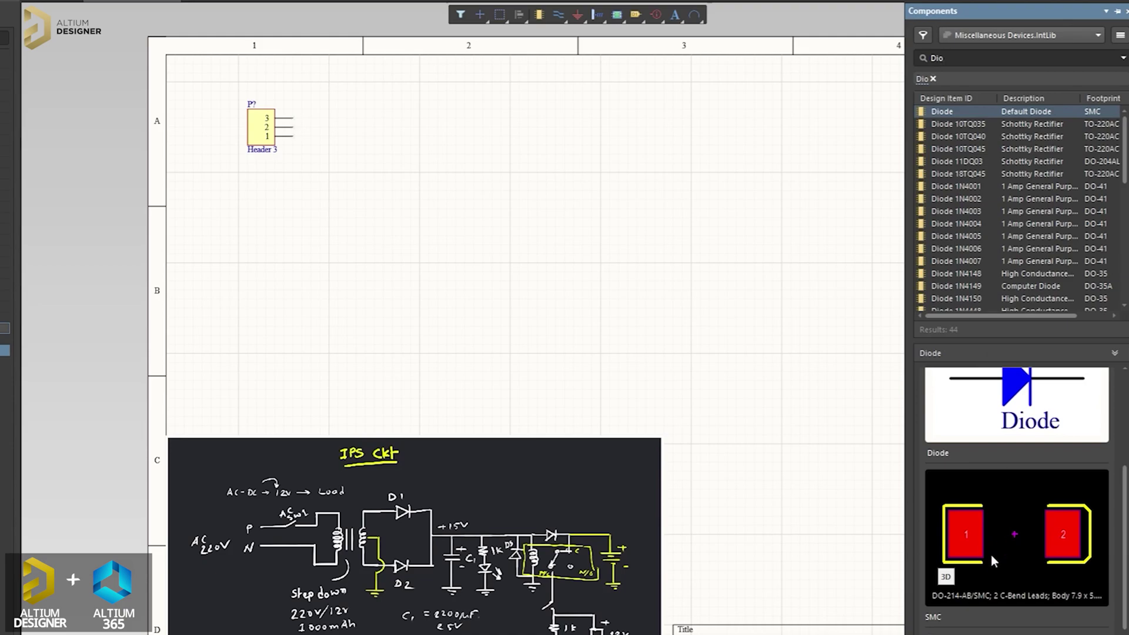
Place two Diode 1N4007 components, one above the other, to the right of the Header 3 connector
left_click(956, 261)
left_click_drag(956, 261, 361, 101)
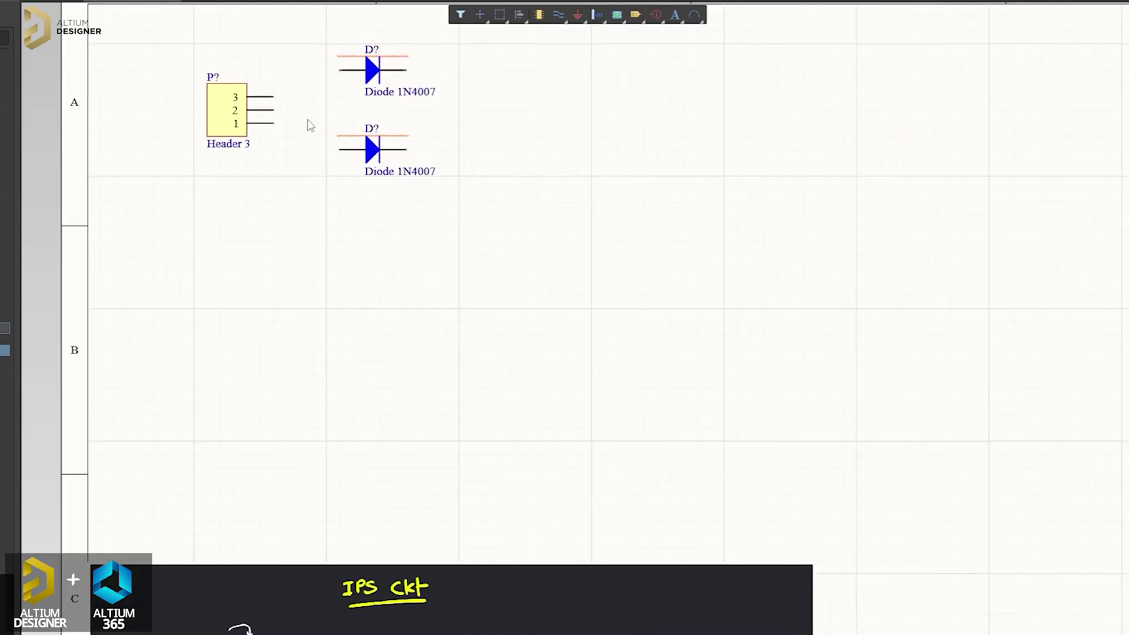
scroll(310, 126, "up", 1, "ctrl")
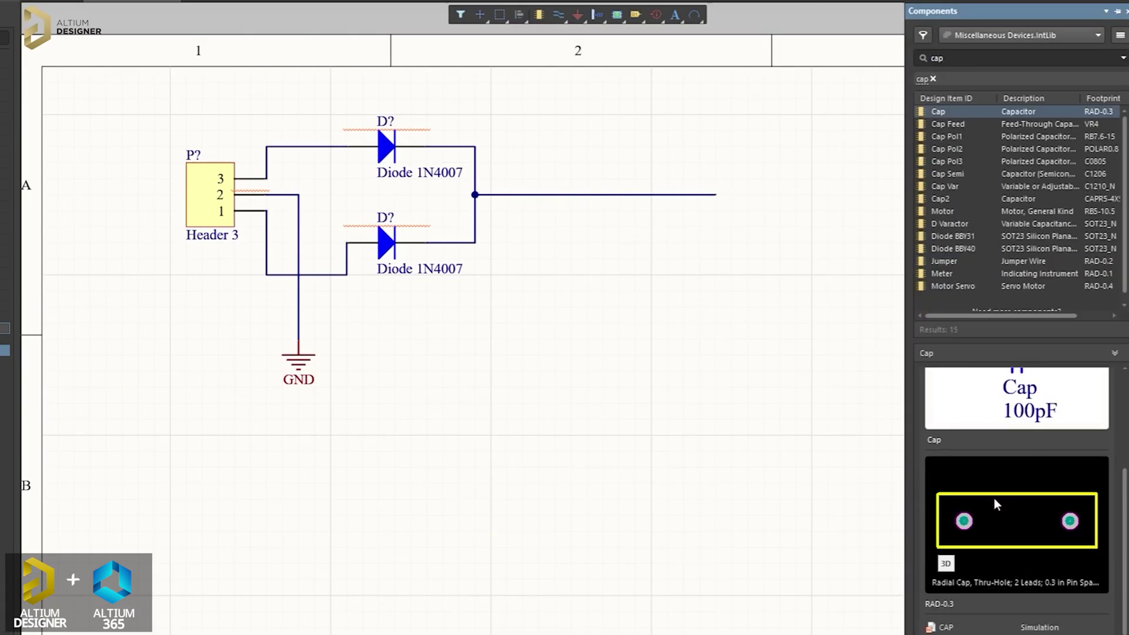
Place a Cap Pol1 polarized capacitor below the diodes' output wire and set its value to 2200uF
left_click(944, 186)
left_click(939, 136)
left_click_drag(939, 139, 528, 272)
right_click(654, 258)
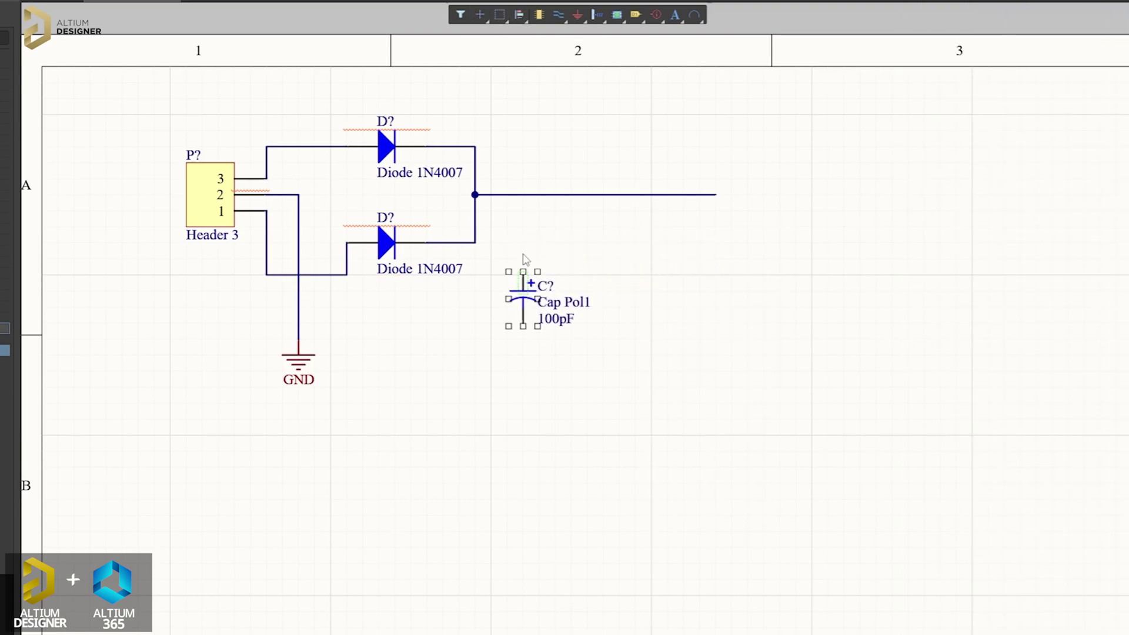
double_click(560, 315)
left_click(612, 220)
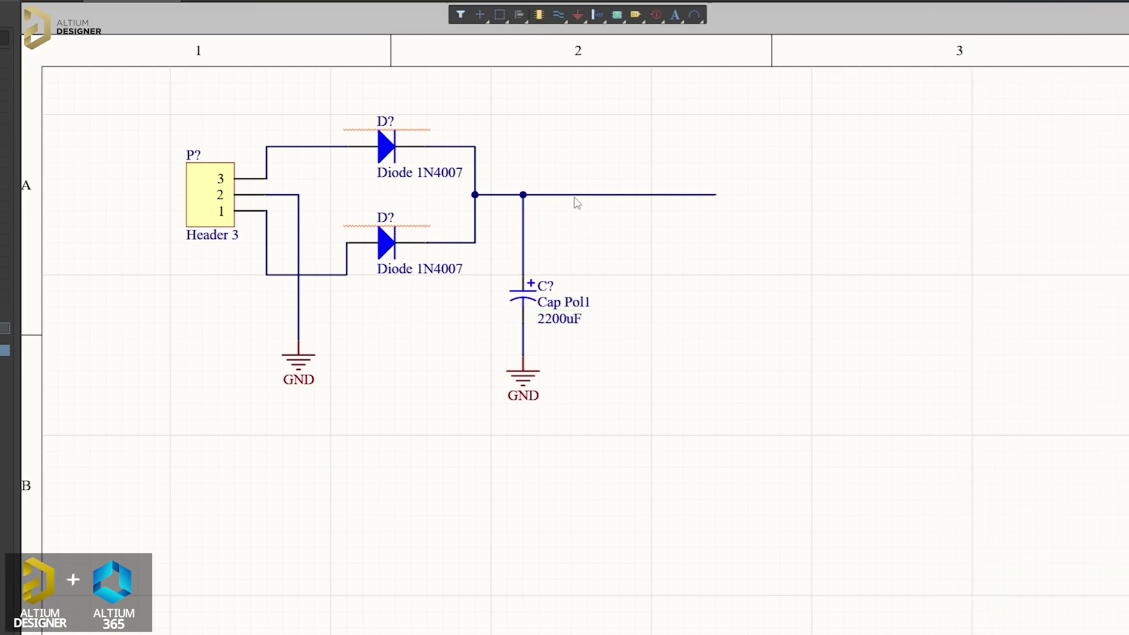
Find the default Diode in the library and place two of them beyond the end of the output wire
type("dio")
key("Return")
left_click_drag(941, 112, 884, 130)
Find the Res1 resistor in the library and place it vertically below the far end of the output wire
type("res")
key("Return")
left_click(946, 249)
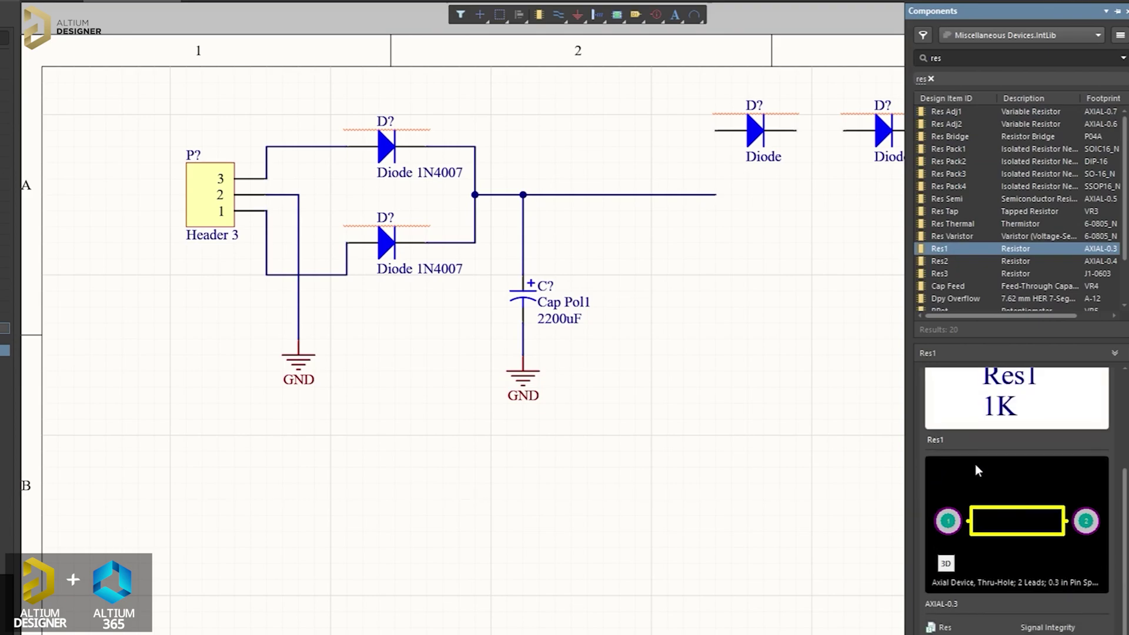
left_click_drag(946, 248, 694, 266)
Search the library for LEDs, compare the models and place an LED0 below the Res1 resistor
type("led")
key("Return")
left_click(943, 149)
left_click(956, 248)
scroll(979, 287, "down", 2)
scroll(980, 288, "up", 3)
left_click(943, 124)
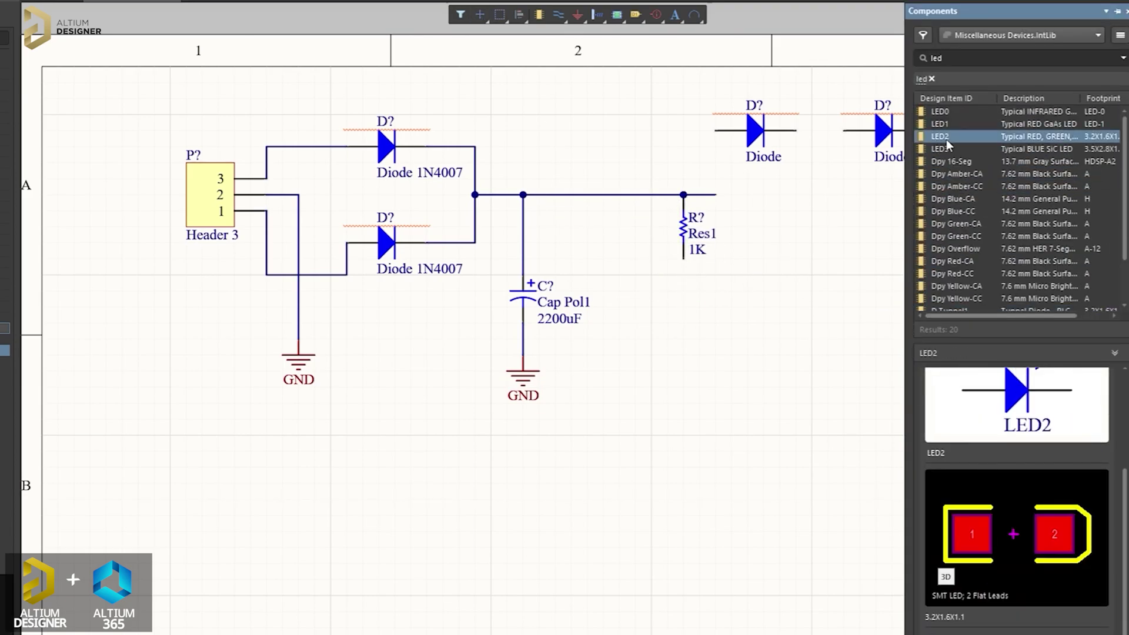
left_click(940, 136)
left_click_drag(940, 111, 677, 306)
right_click(677, 316)
key("Escape")
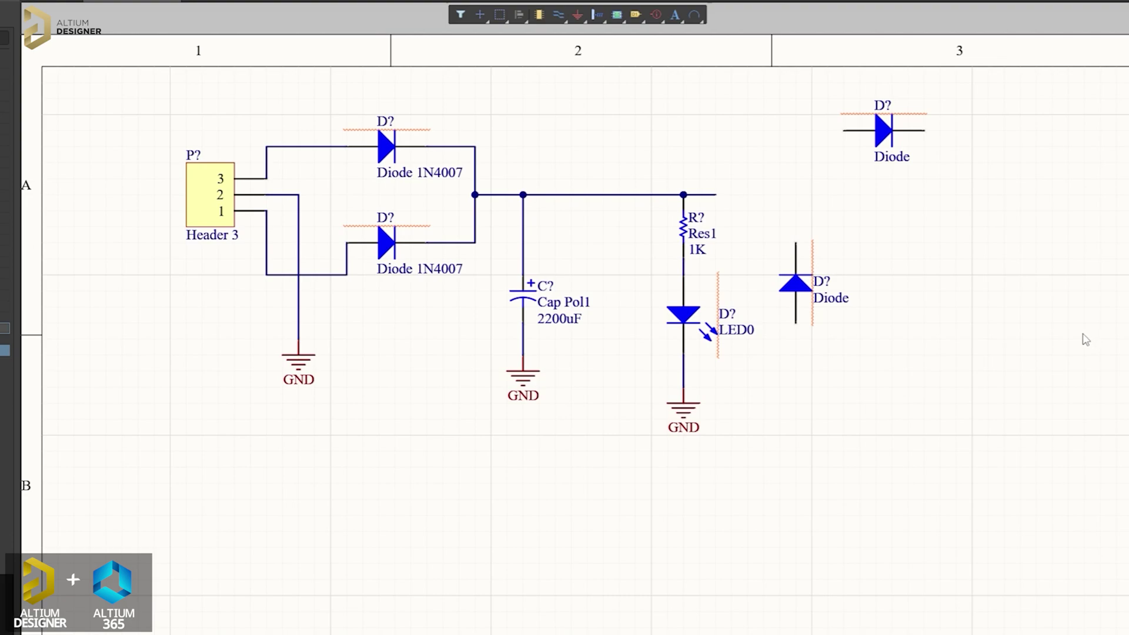
Compare the library's relay variants and place the SPDT Relay component beside the vertical diode
scroll(939, 296, "down", 1)
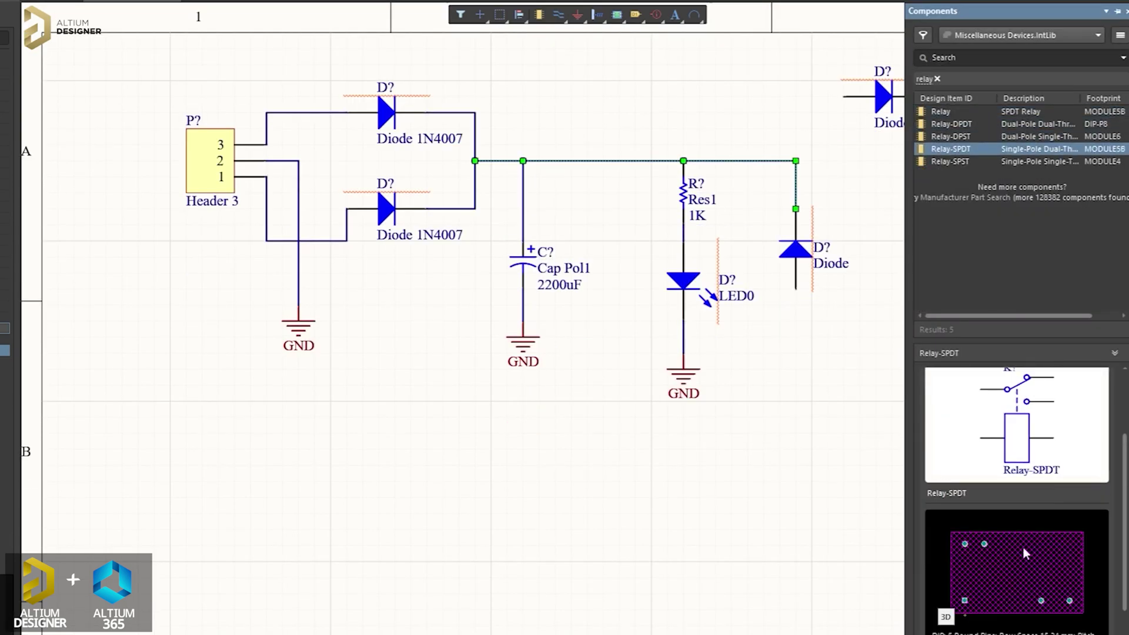
key("Up")
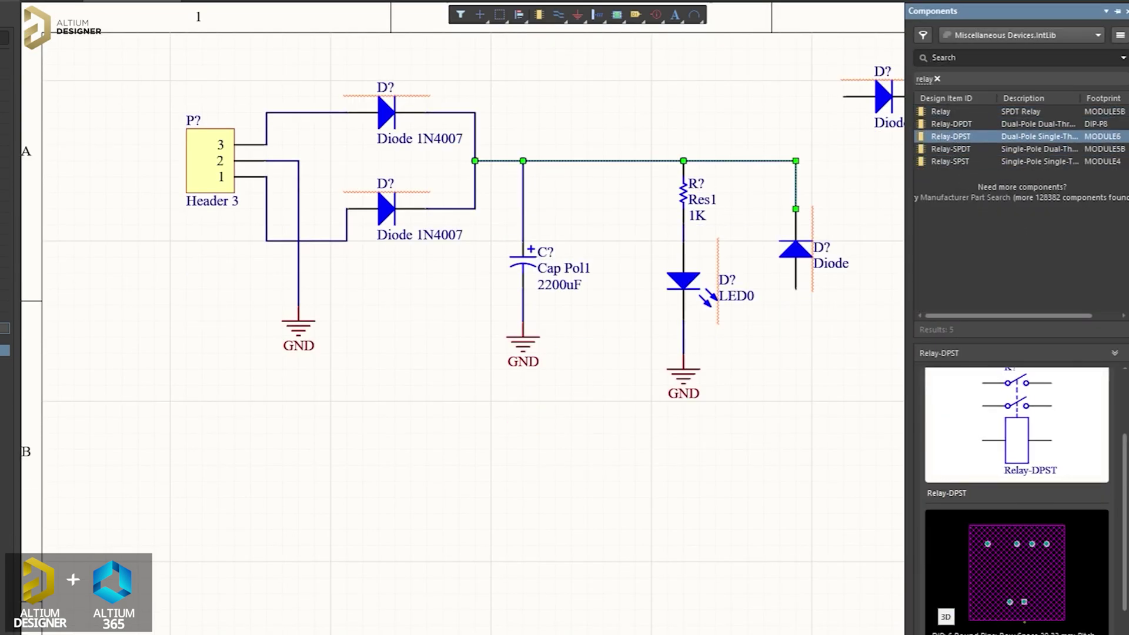
key("Up")
key("Up")
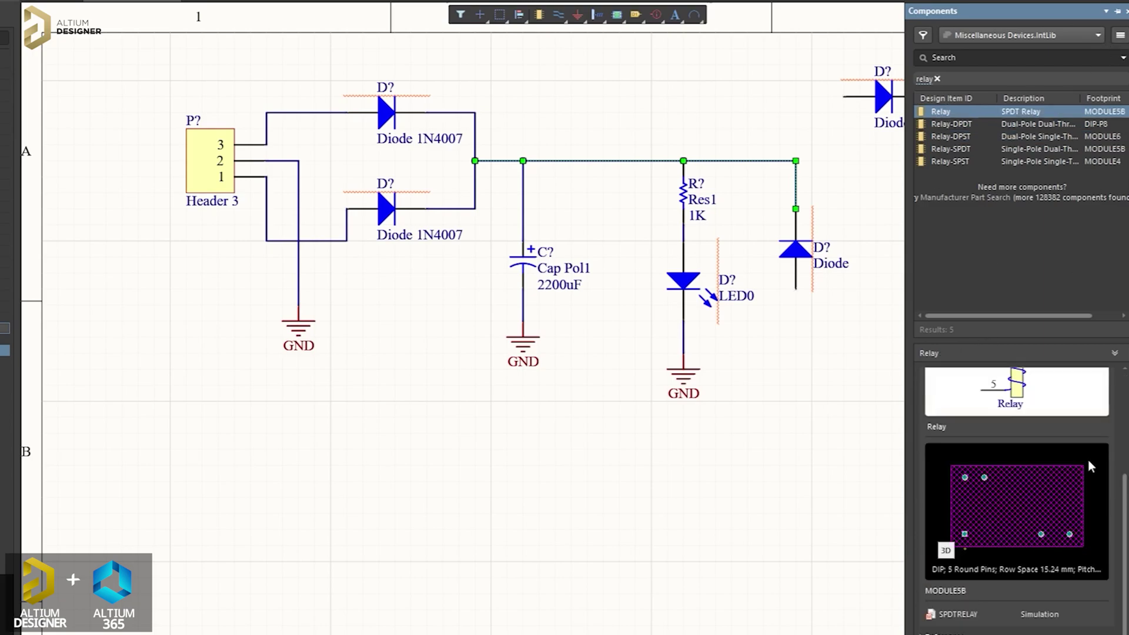
scroll(1035, 443, "up", 3)
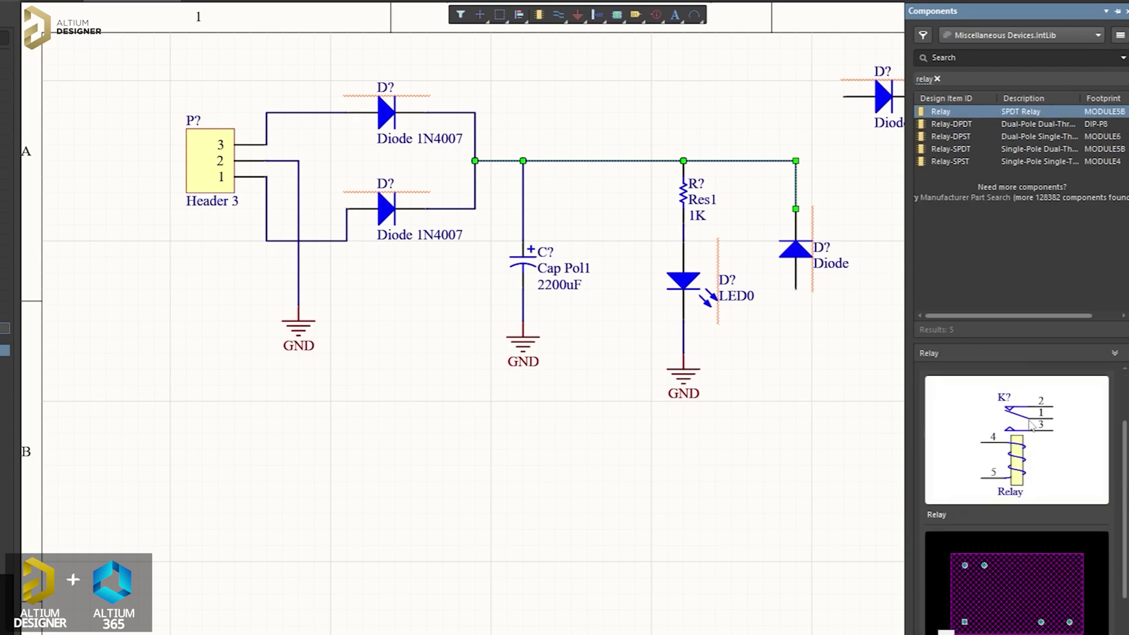
left_click_drag(840, 328, 887, 168)
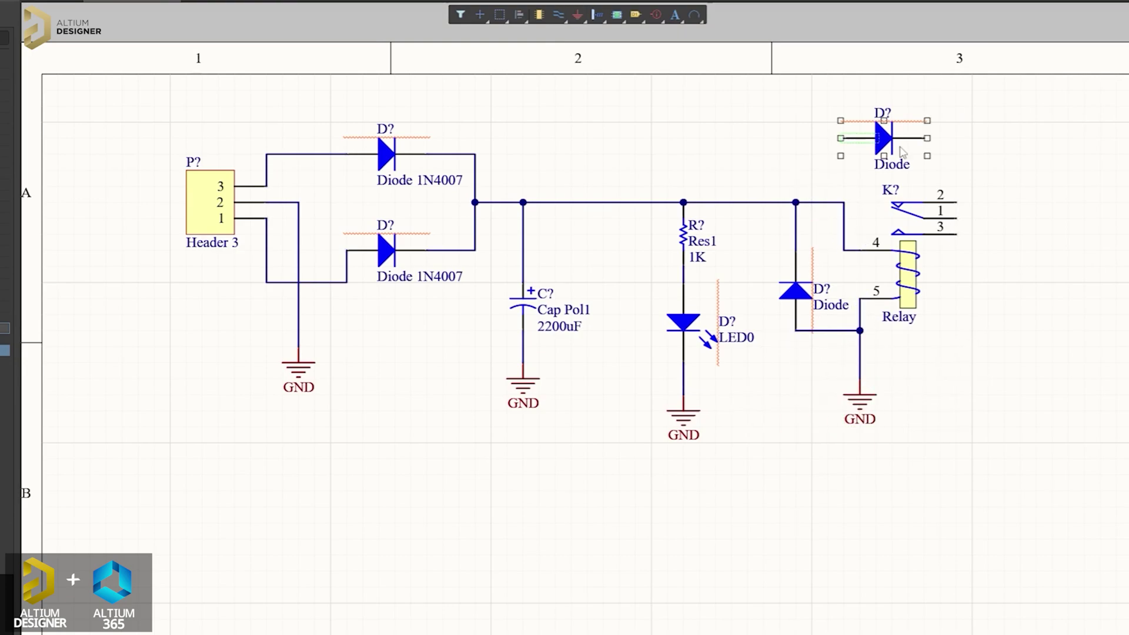
Wire the upper diode's output to relay pin 1 and place a Header 2 connector beyond the relay
left_click(1004, 218)
left_click(957, 218)
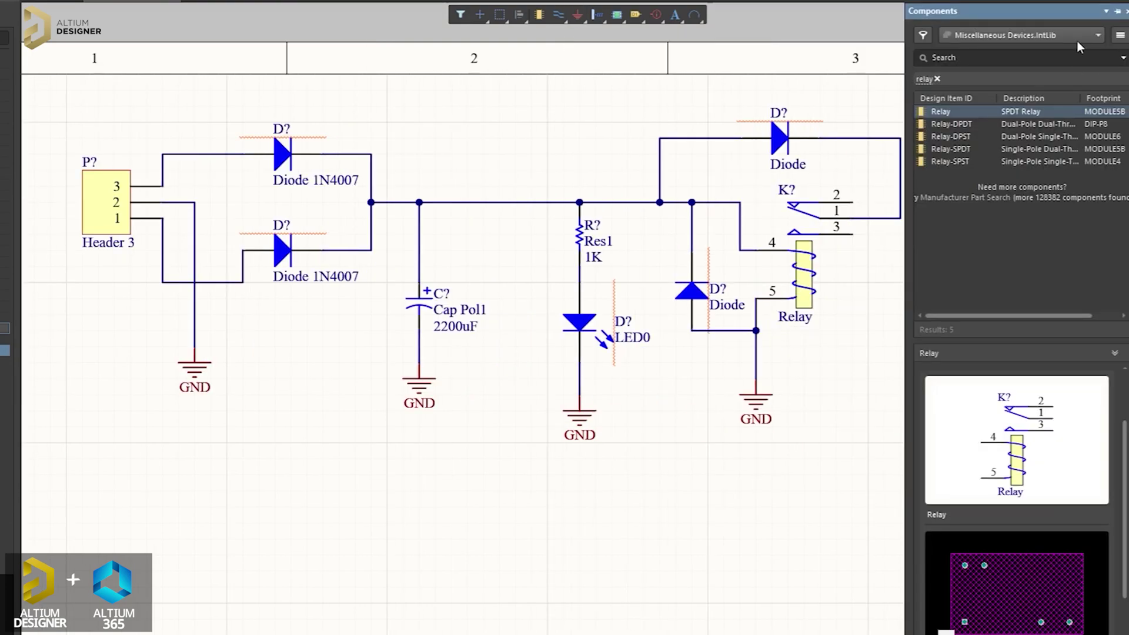
left_click(1020, 35)
scroll(972, 225, "down", 3)
scroll(972, 225, "down", 5)
left_click_drag(948, 301, 973, 183)
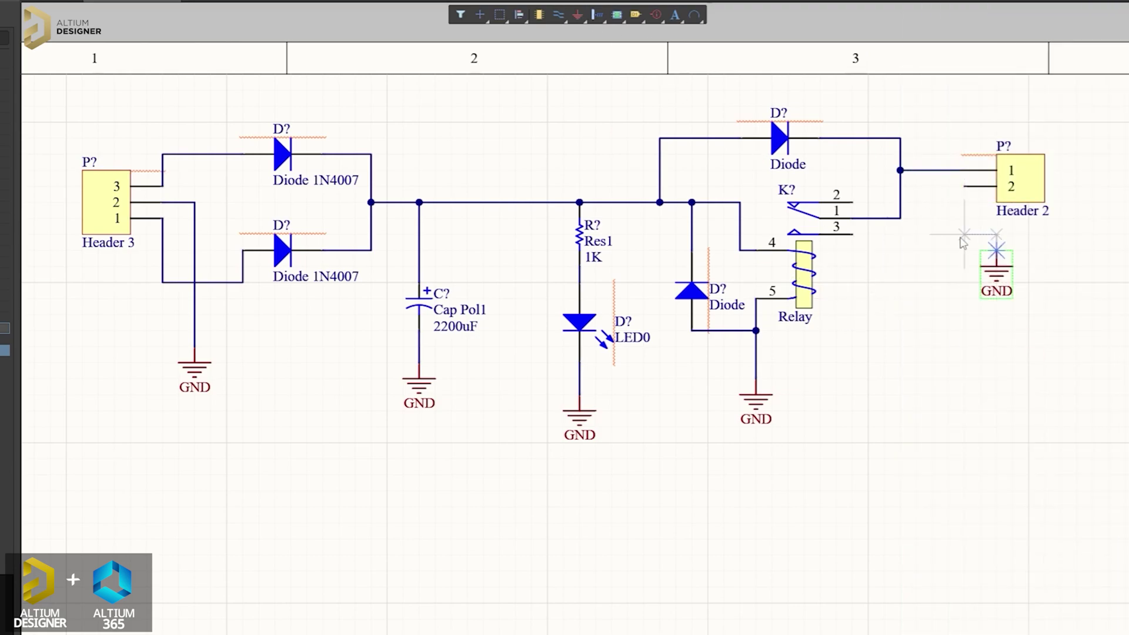
Switch back to the Miscellaneous Devices library and place a Res1 resistor between the relay and the grounded Header 2
left_click(1123, 176)
left_click(1020, 35)
left_click_drag(952, 181, 899, 299)
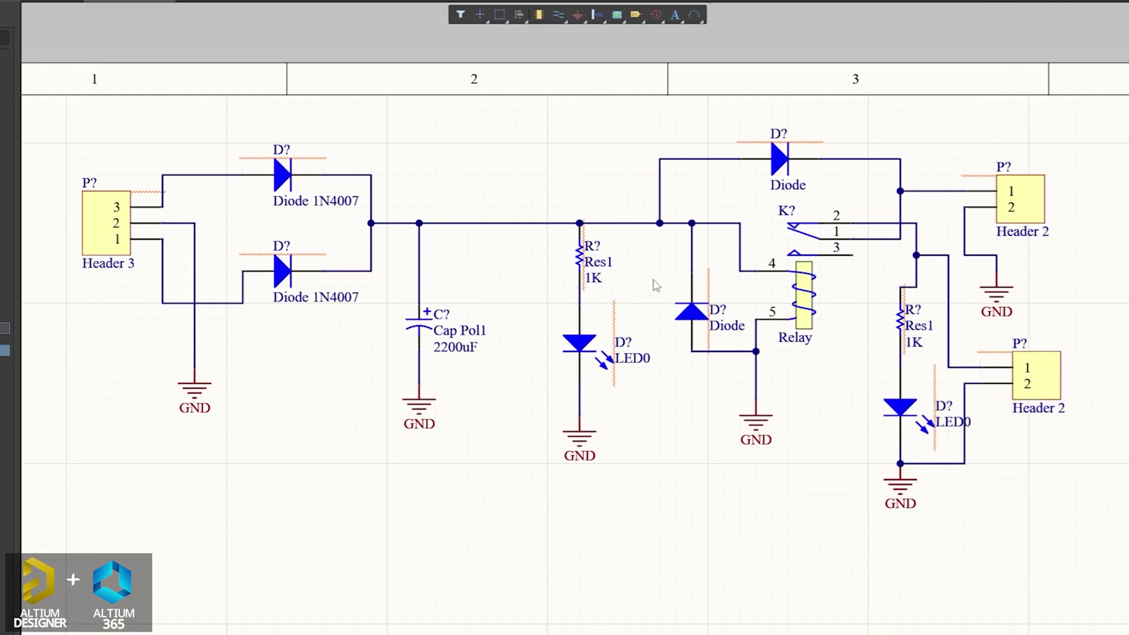
Annotate the schematic so that all components receive unique designators
key("t")
mouse_move(58, 112)
left_click(235, 164)
key("Return")
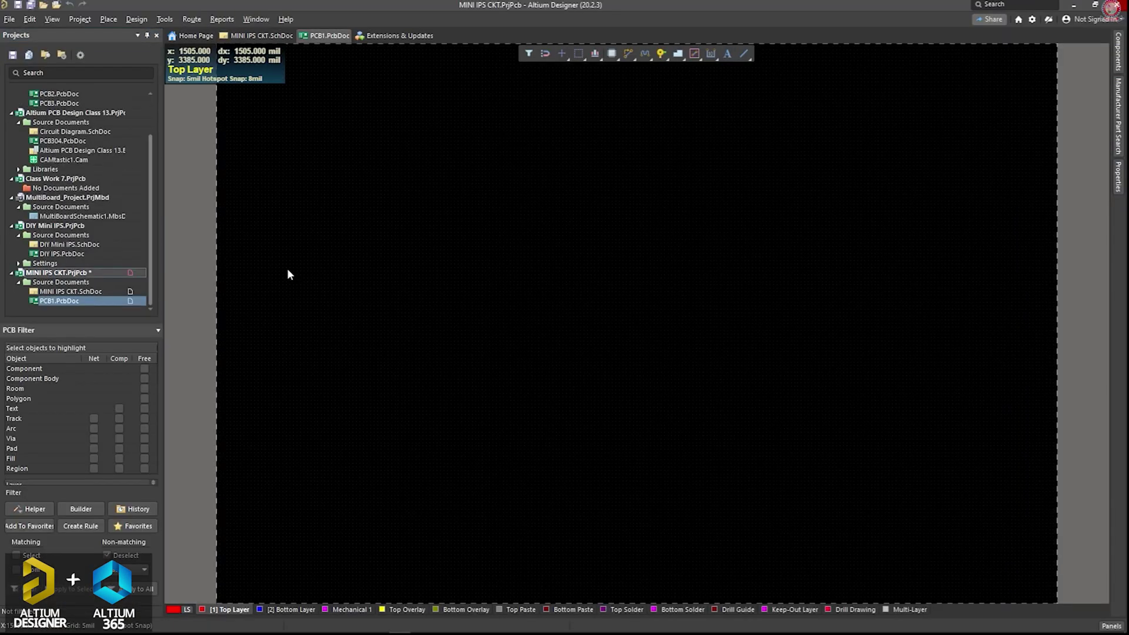
Save the new PCB document in the project as MINI IPS CKT
key("ctrl+s")
left_click(101, 255)
type("IPS CKT")
key("Return")
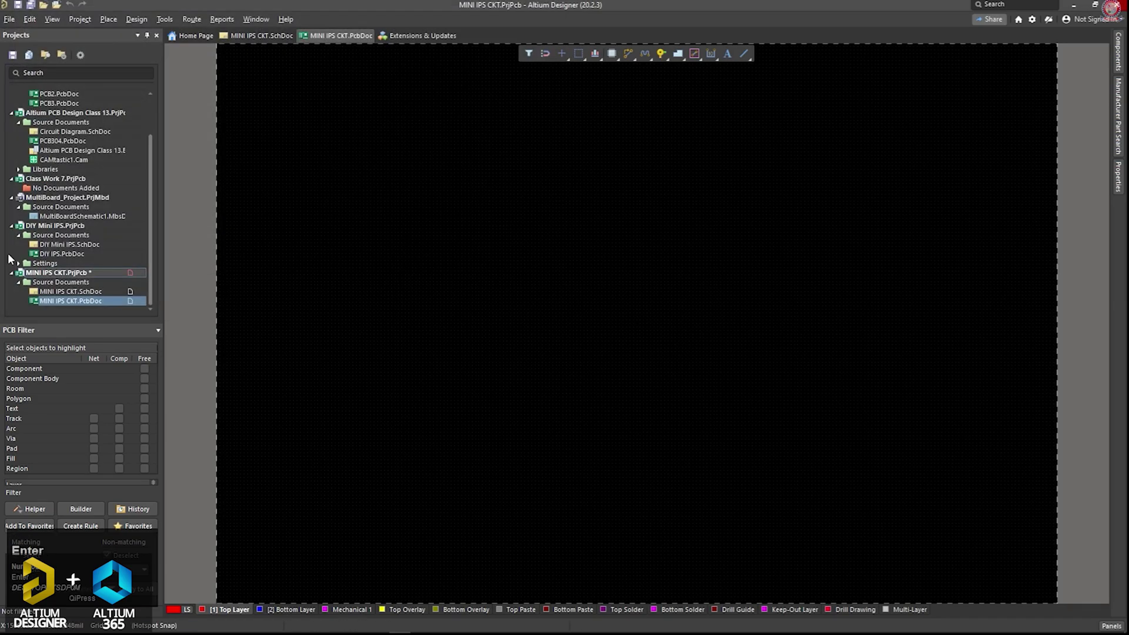
Update the MINI IPS CKT PCB from the schematic by validating and executing the engineering change order
left_click(262, 35)
left_click(136, 19)
left_click(170, 31)
left_click(244, 401)
left_click(312, 399)
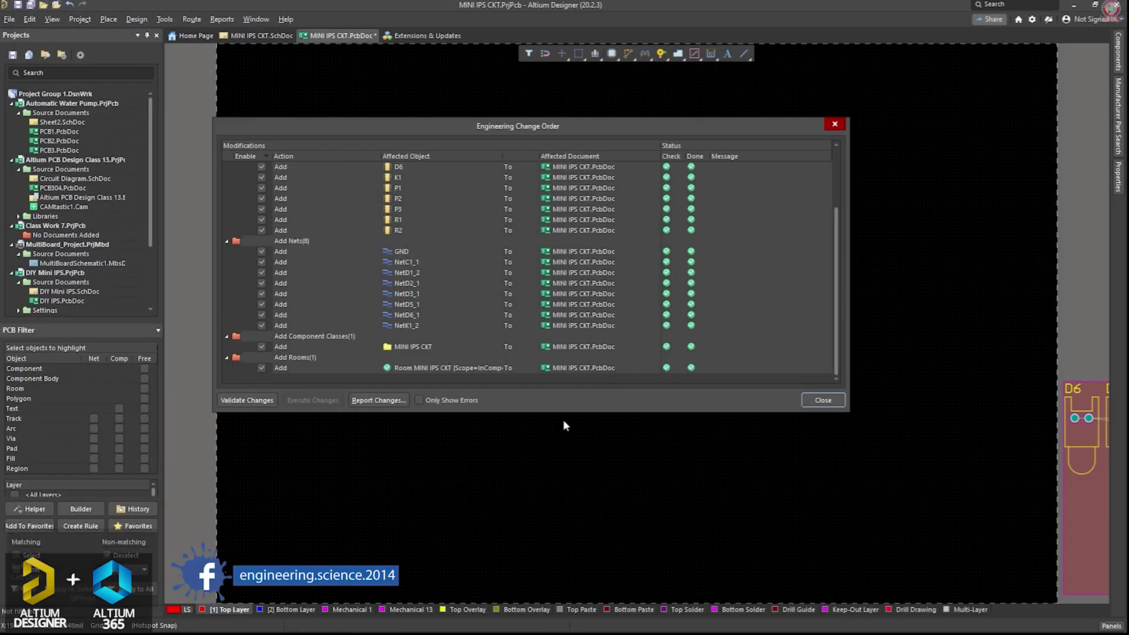
left_click(824, 400)
Bring the components onto the board and arrange LEDs D5 and D6, capacitor C1 and the headers along its left side
scroll(731, 410, "down", 3, "ctrl")
left_click_drag(920, 406, 498, 388)
scroll(302, 265, "up", 3, "ctrl")
left_click_drag(277, 253, 229, 447)
left_click_drag(338, 253, 274, 447)
left_click_drag(408, 239, 345, 272)
left_click_drag(761, 239, 222, 223)
left_click_drag(788, 258, 221, 360)
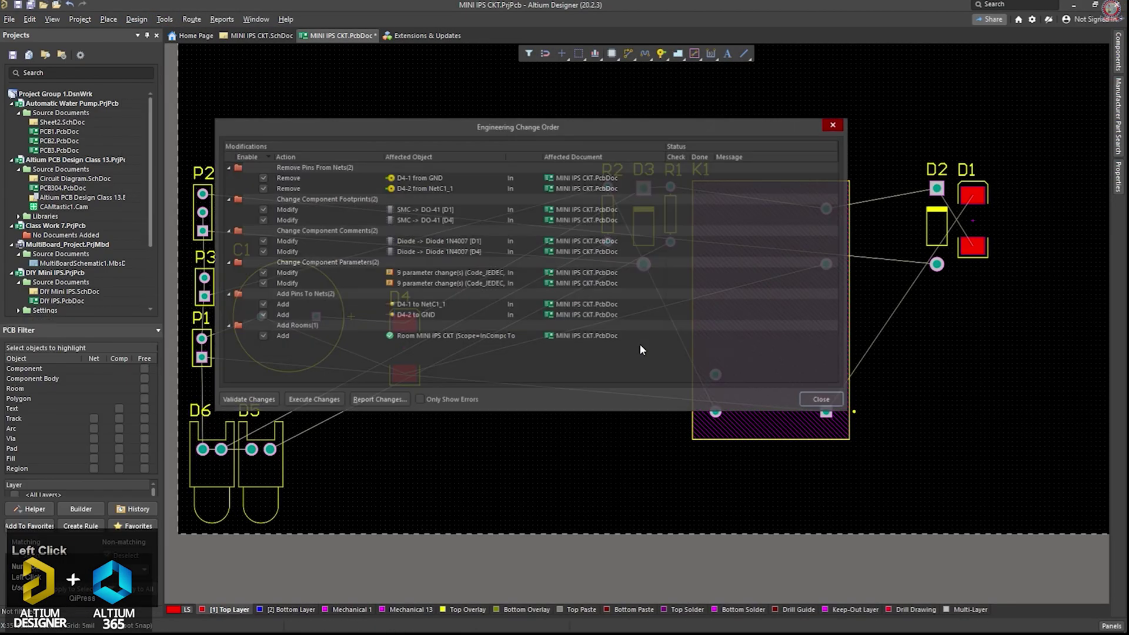
Execute the engineering changes that make D1 and D4 Diode 1N4007 parts with DO-41 footprints, and reposition a component on the board
left_click(314, 399)
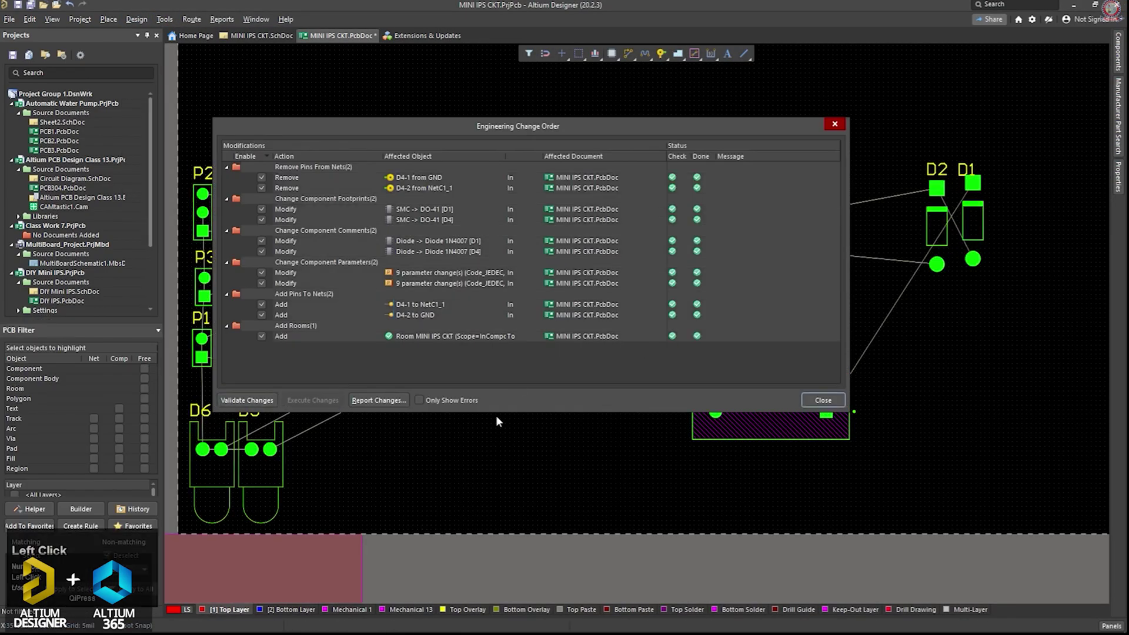
left_click(821, 399)
right_click_drag(738, 365, 504, 295, "ctrl")
left_click_drag(598, 200, 327, 126)
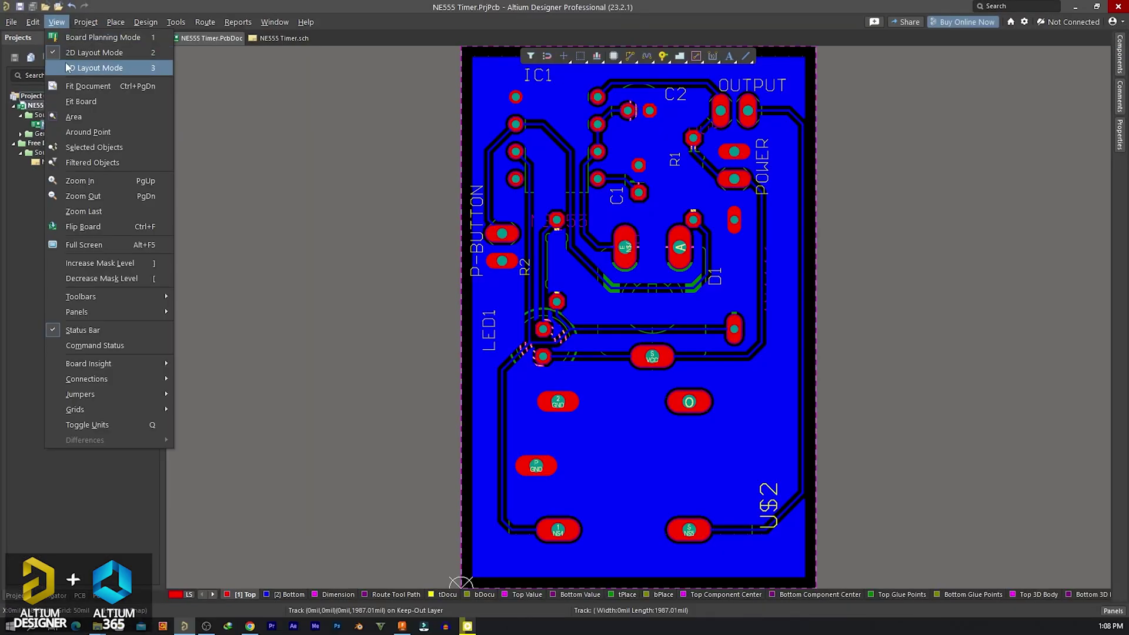
Show the NE555 Timer board in 3D layout mode and rotate it for inspection
left_click(94, 67)
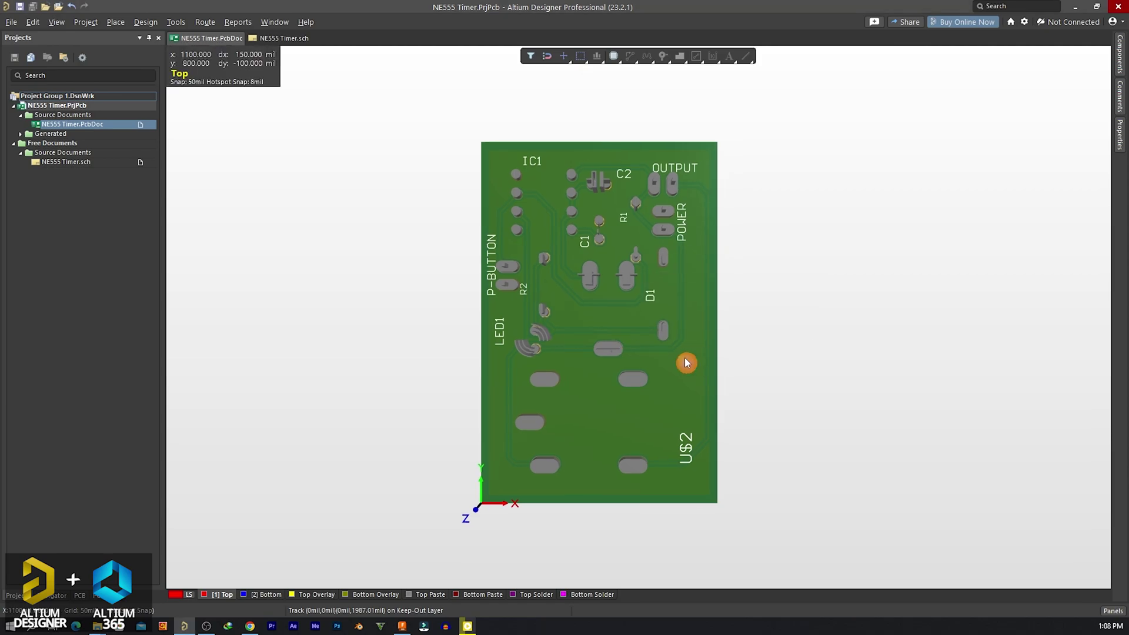
right_click_drag(685, 356, 676, 288, "shift")
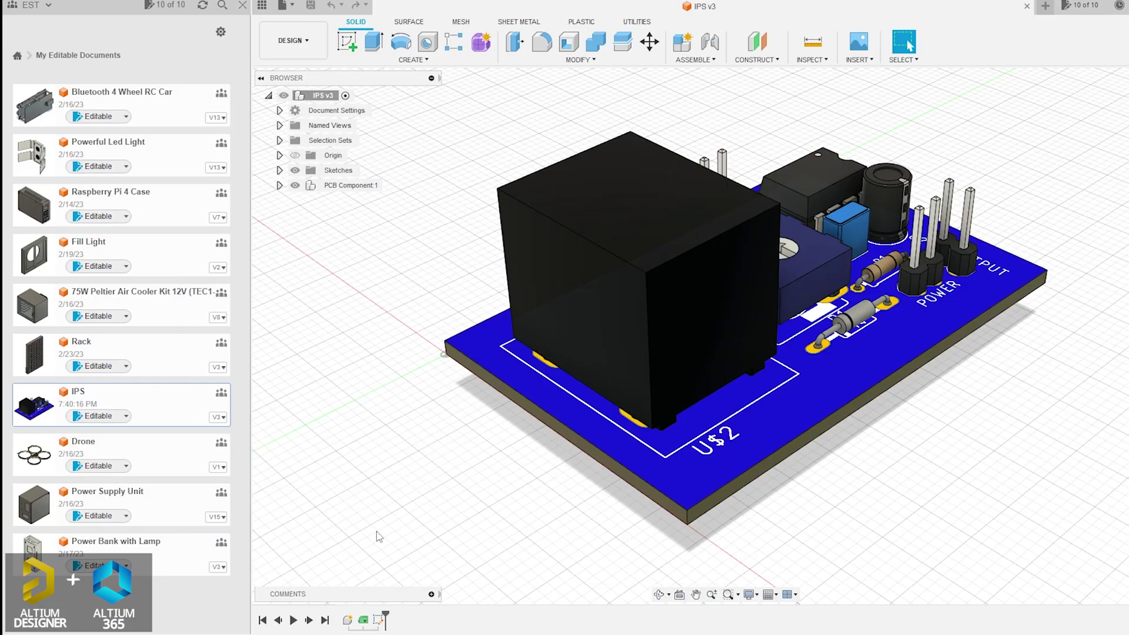
Start a sketch on the underside of the IPS board and draw a rectangle extending past all its edges
scroll(923, 412, "down", 2)
middle_click_drag(845, 412, 938, 446, "shift")
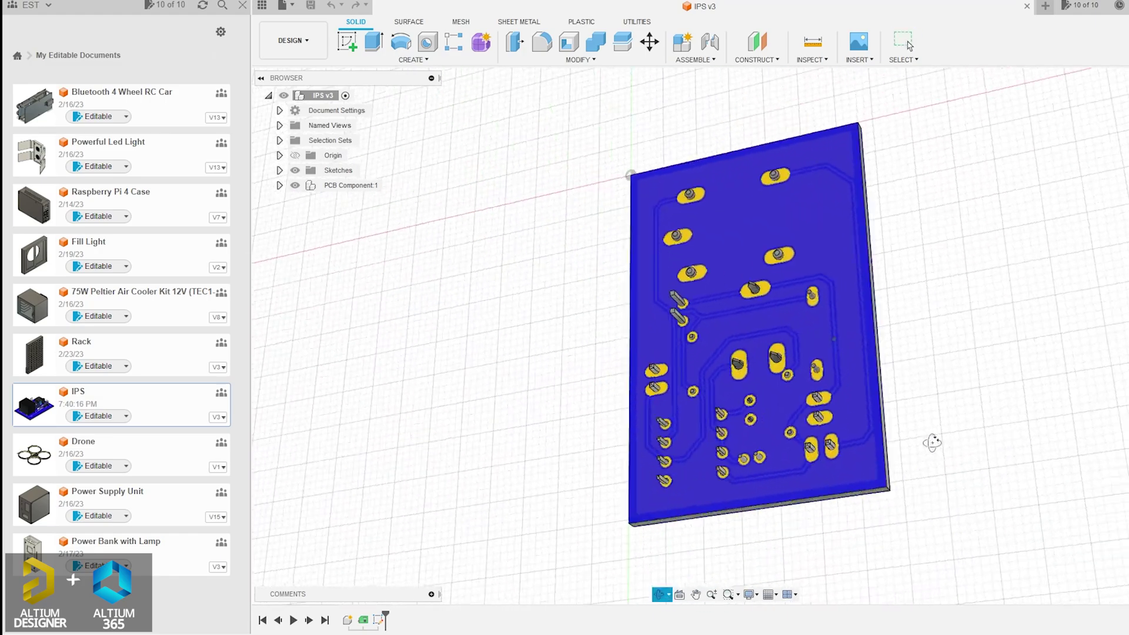
left_click(853, 405)
left_click(347, 41)
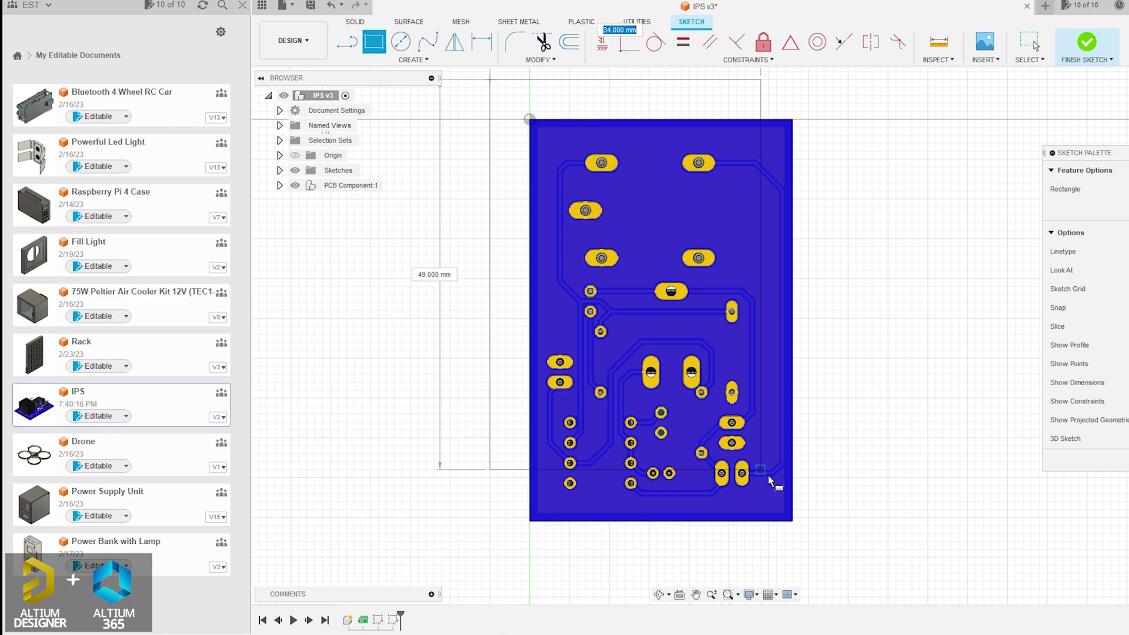
left_click(832, 556)
Extrude the rectangle by 0.3 mm into a base plate and start changing the document units to centimetres
type("e")
type("0.3")
left_click(363, 126)
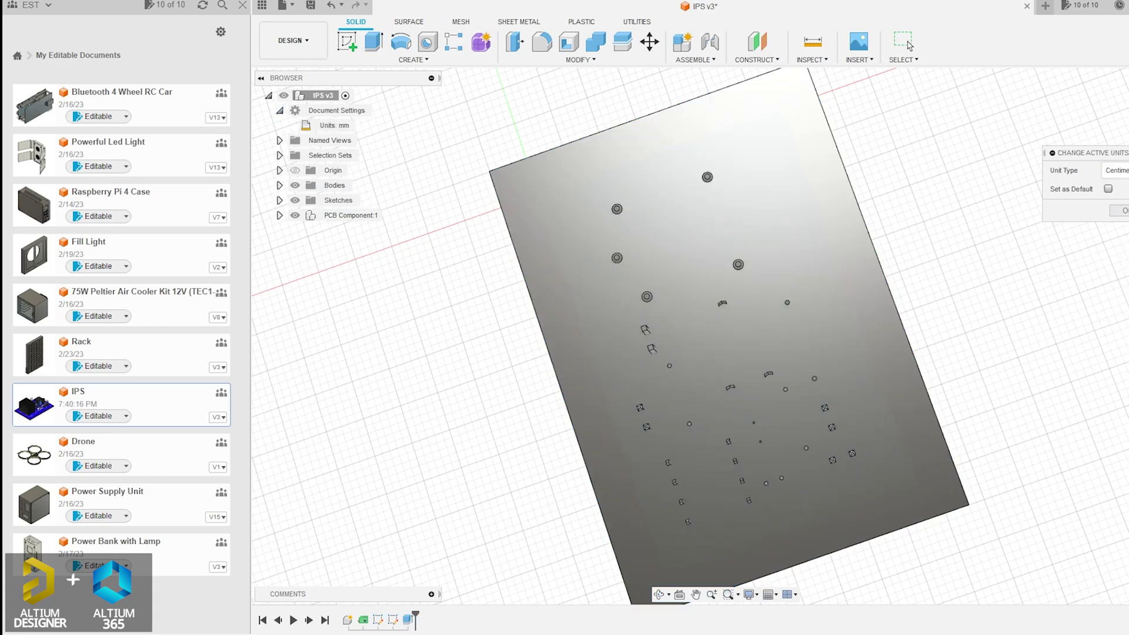
Finish the unit change and extrude the base plate's face twice more to adjust its thickness
left_click(599, 304)
key("e")
key("Return")
middle_click_drag(670, 322, 895, 468, "shift")
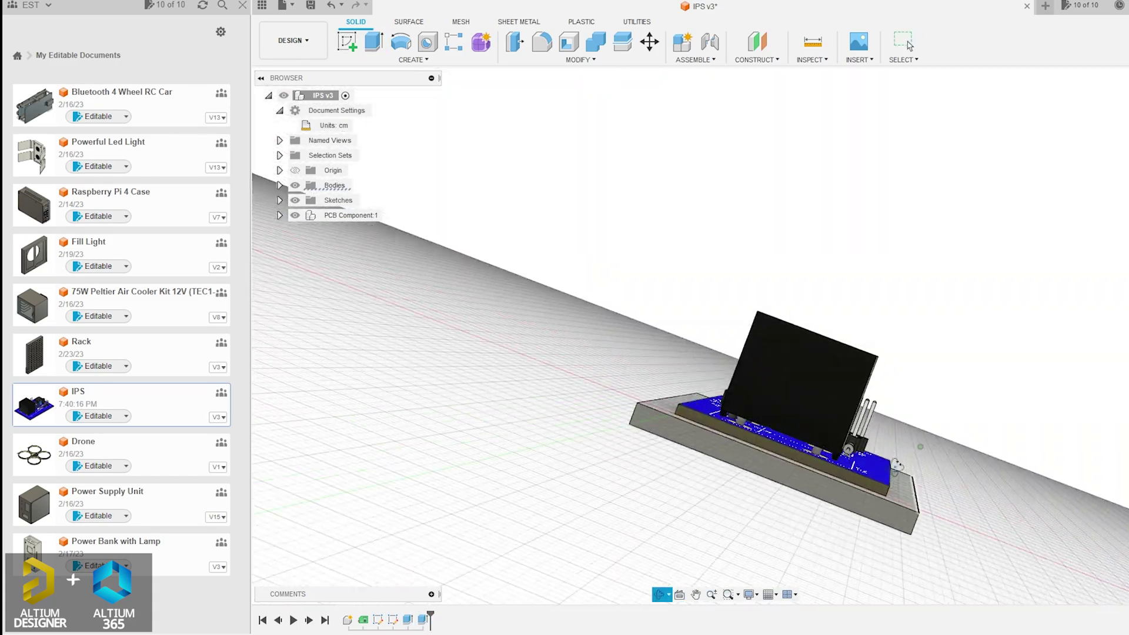
left_click(374, 42)
key("Return")
Start a sketch on the base plate's side face and dimension the plate's thickness
middle_click_drag(454, 117, 757, 282, "shift")
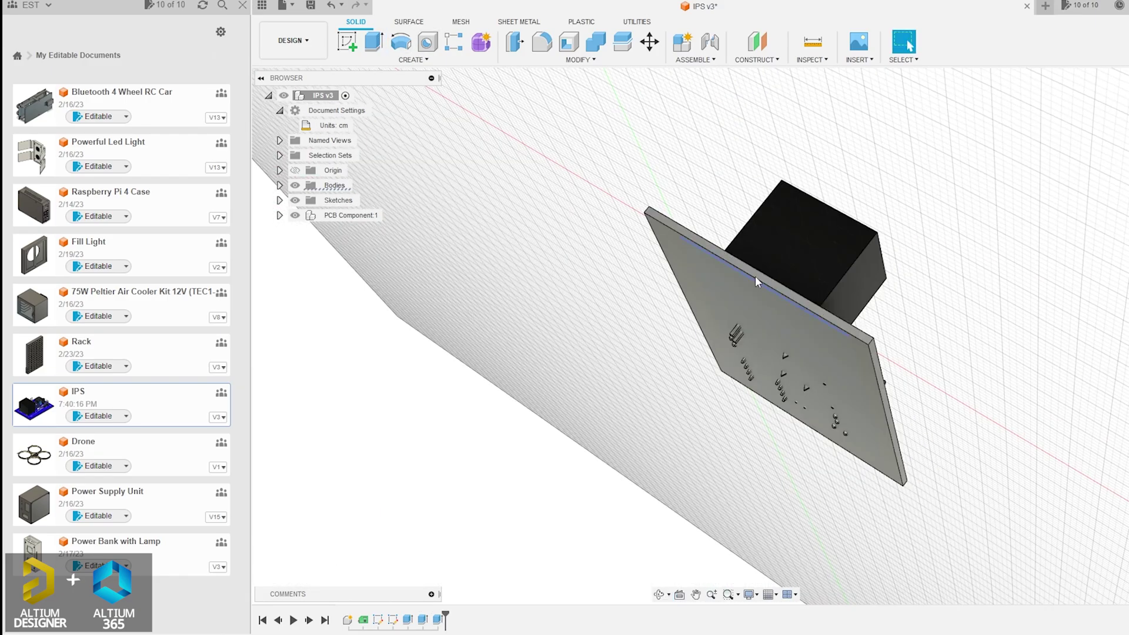
scroll(774, 281, "up", 5)
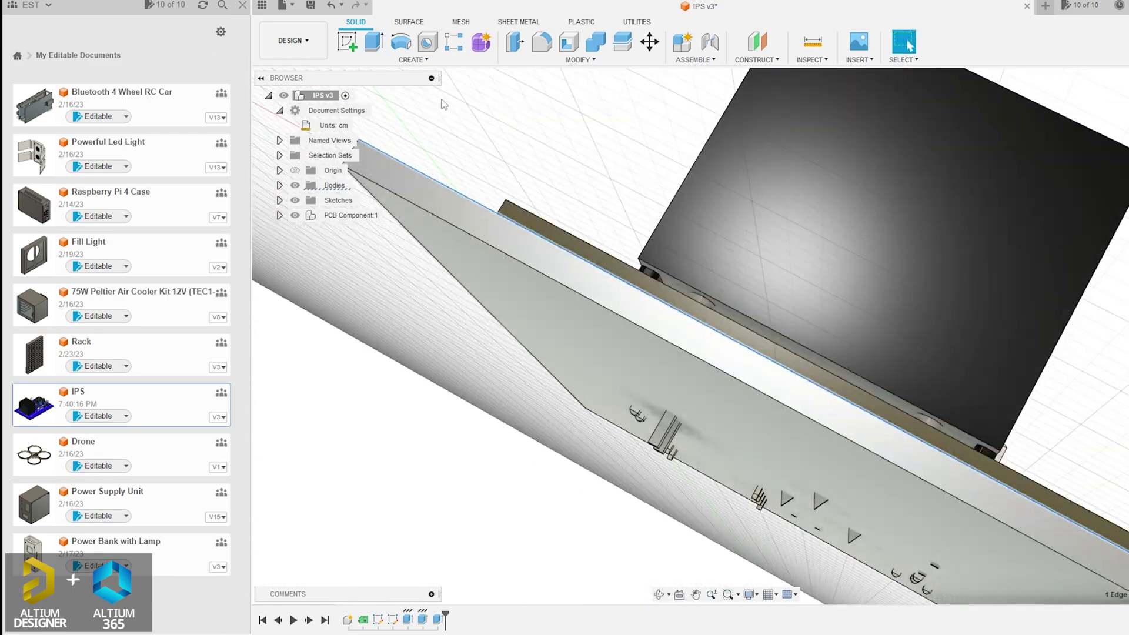
left_click(347, 41)
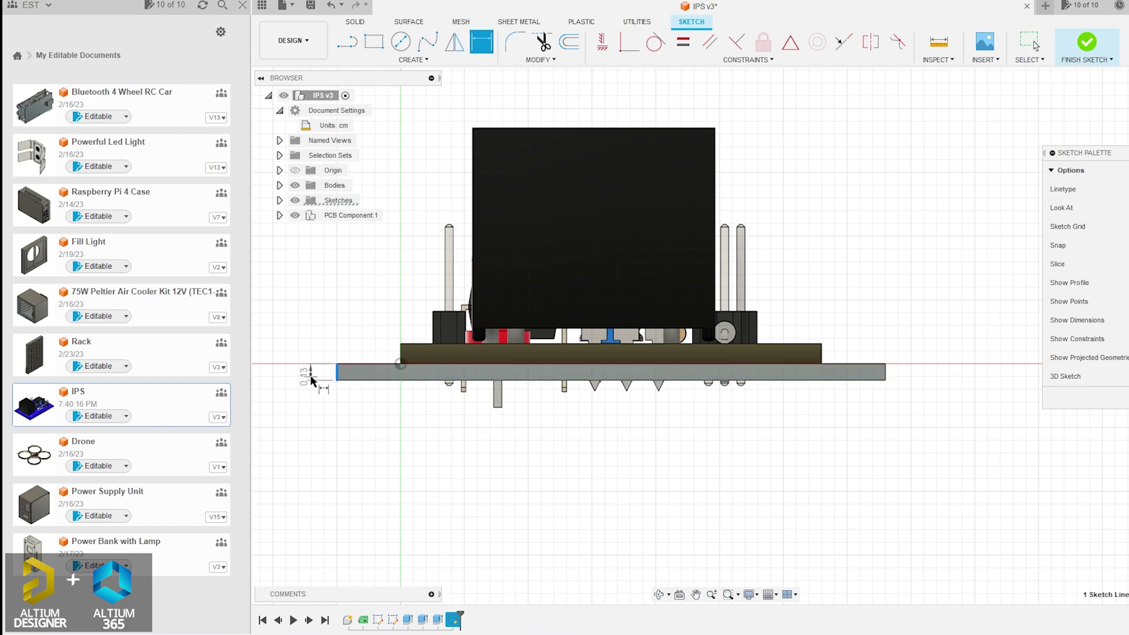
key("Escape")
mouse_move(584, 467)
middle_mouse_down("shift")
mouse_move(806, 496)
mouse_move(782, 341)
middle_mouse_up("shift")
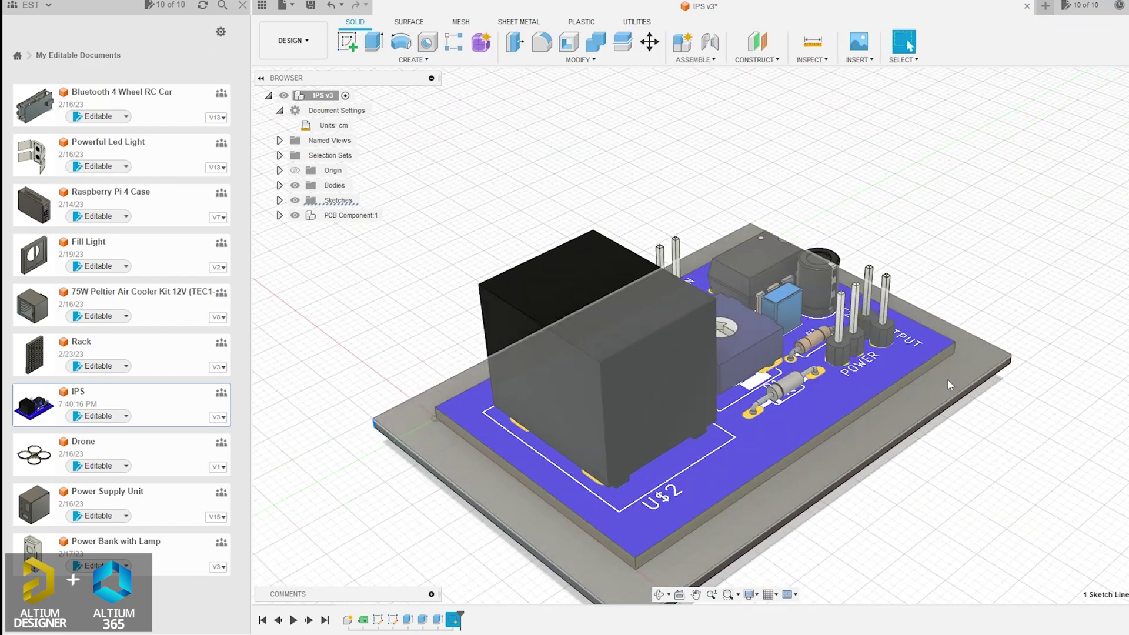
Move the PCB component 0.20 cm along Z, away from the base plate
left_click(355, 215)
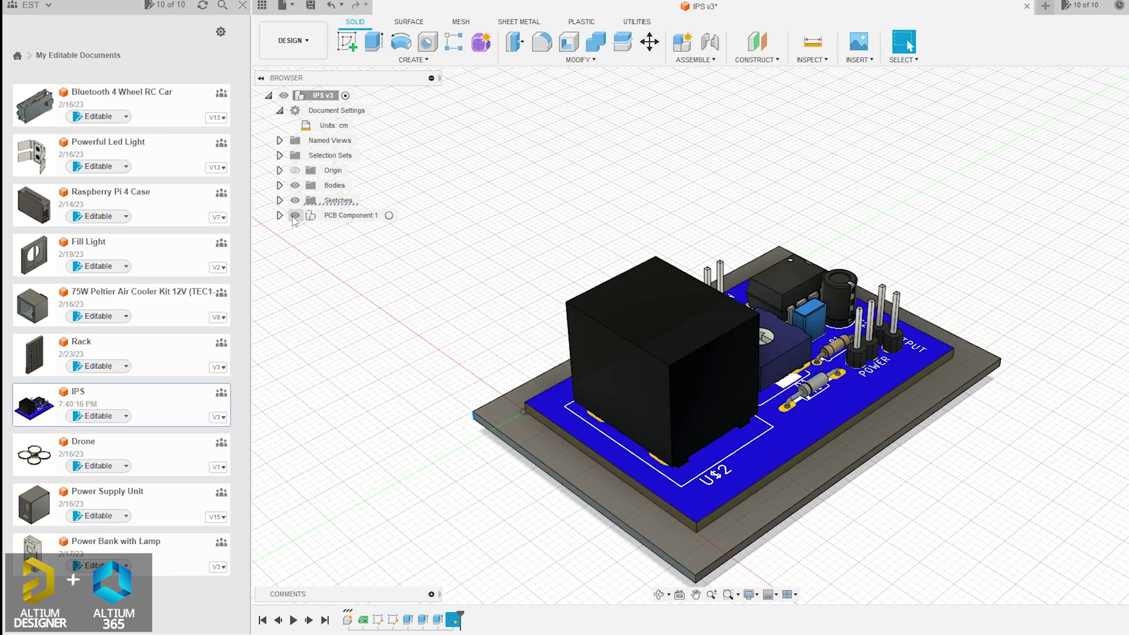
key("m")
left_click_drag(606, 348, 606, 329)
middle_click_drag(606, 329, 376, 293, "shift")
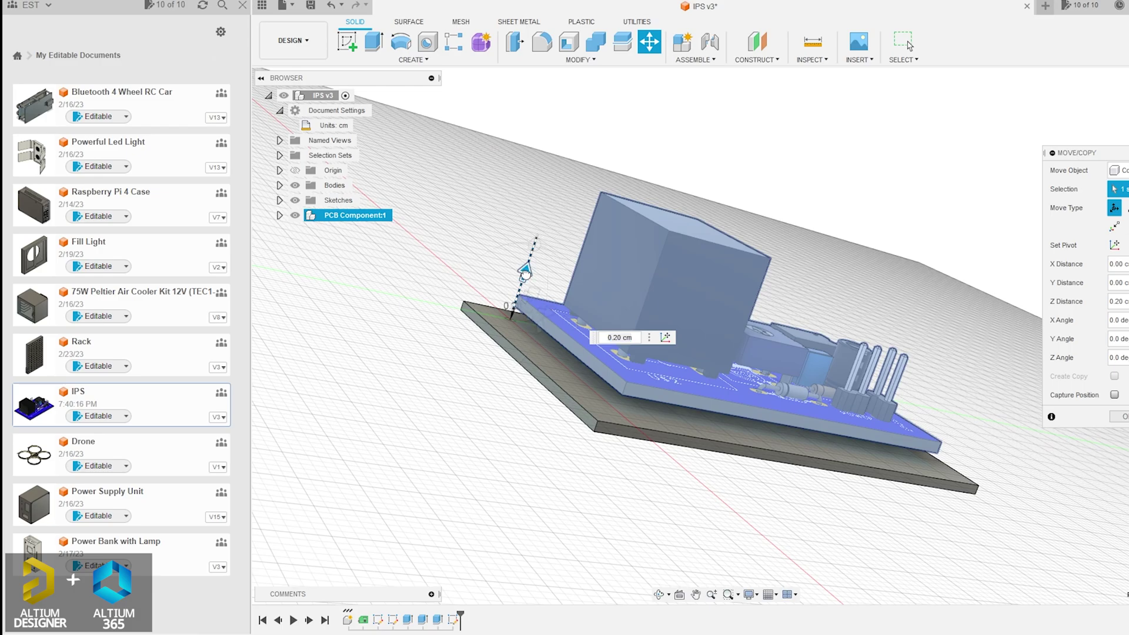
key("Return")
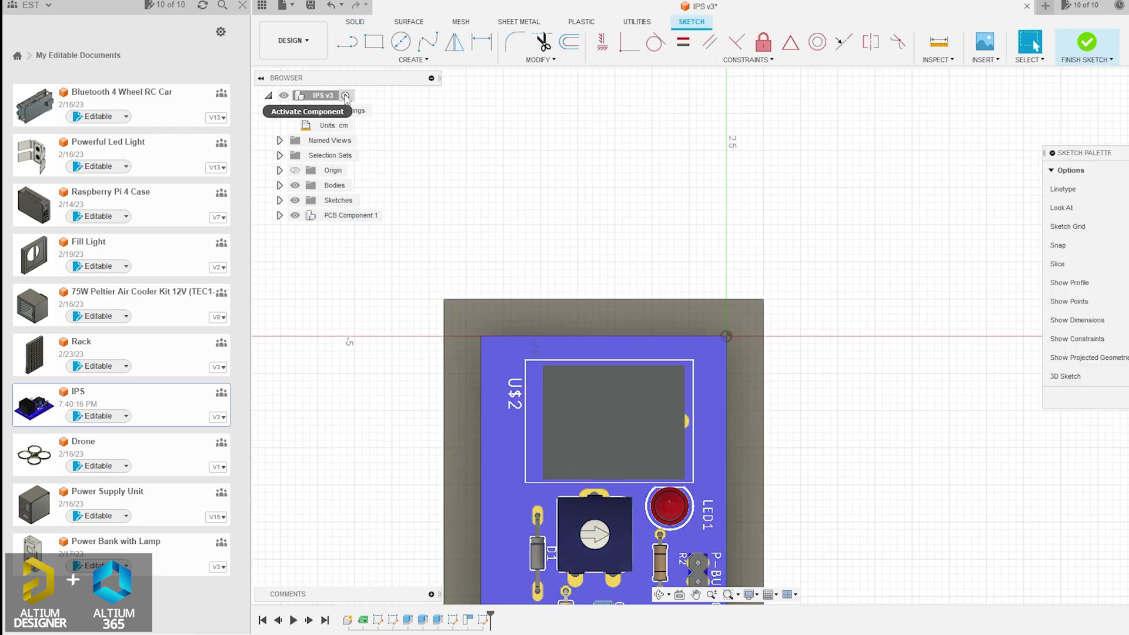
Sketch a 0.2 cm circle near the board's corner beside U$2 and try to cut it 1 cm deep
right_click(345, 95)
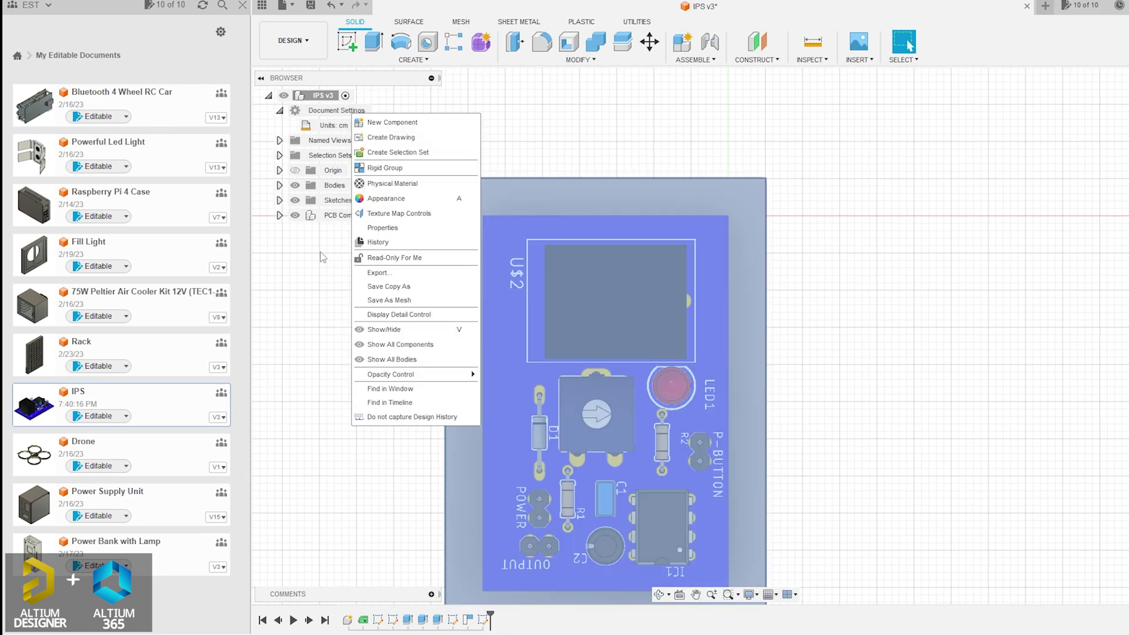
left_click(499, 307)
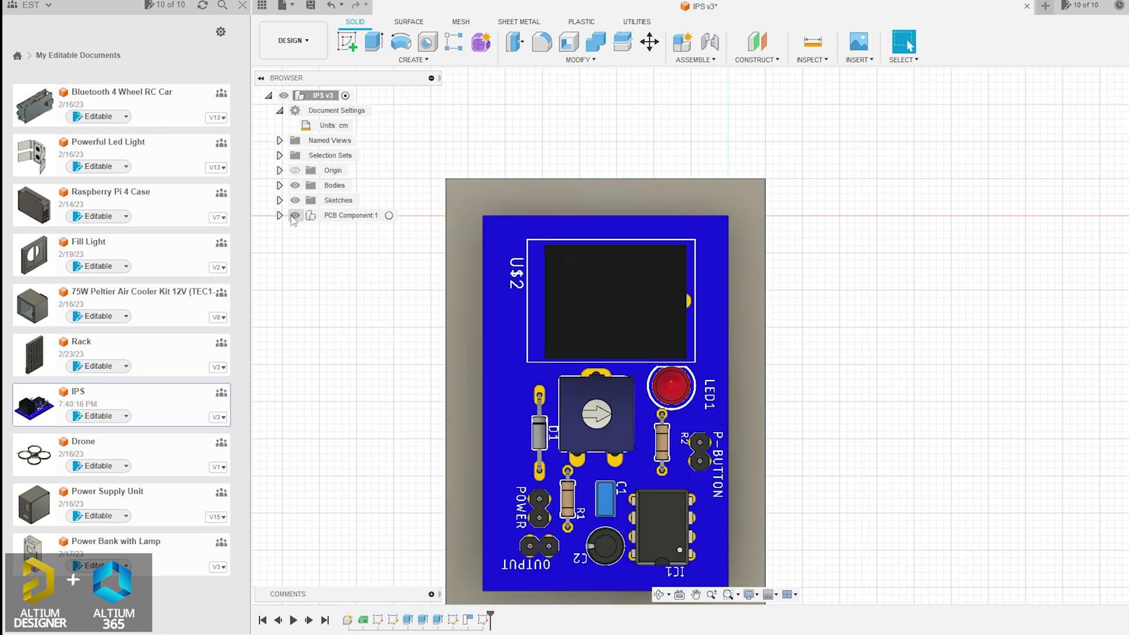
left_click(347, 41)
left_click(401, 42)
left_click(477, 209)
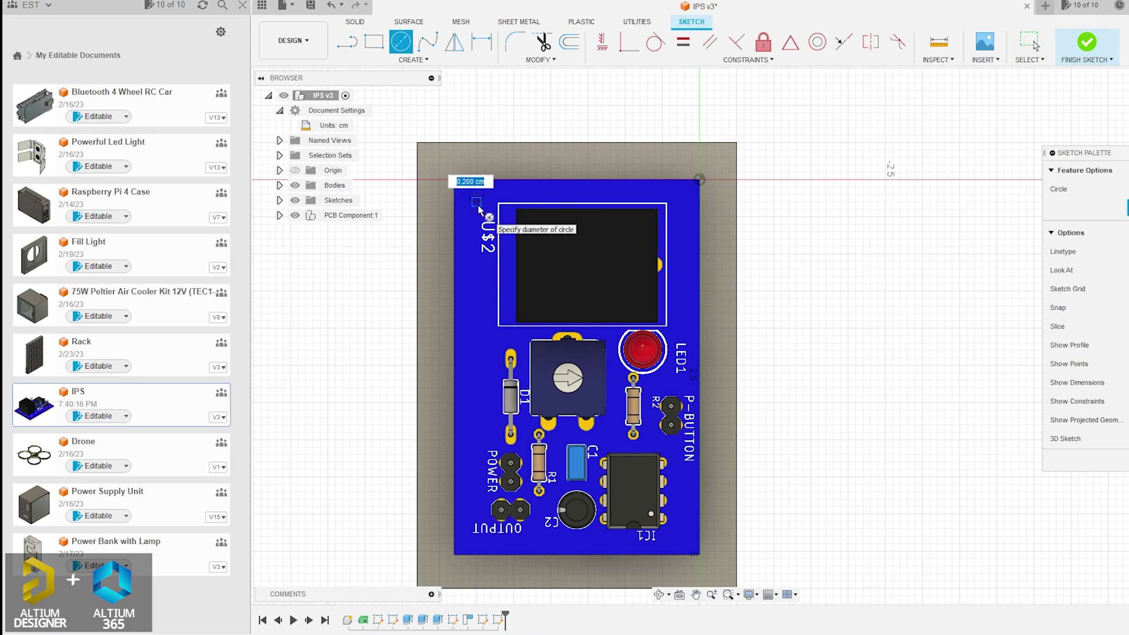
left_click(371, 168)
left_click(372, 166)
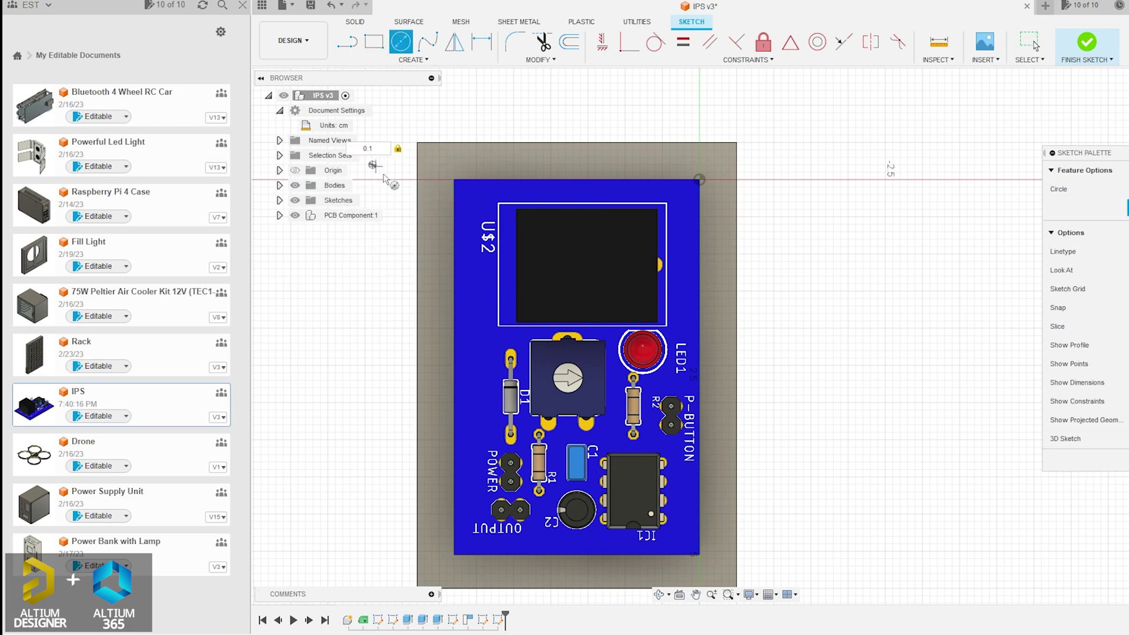
scroll(475, 203, "up", 4)
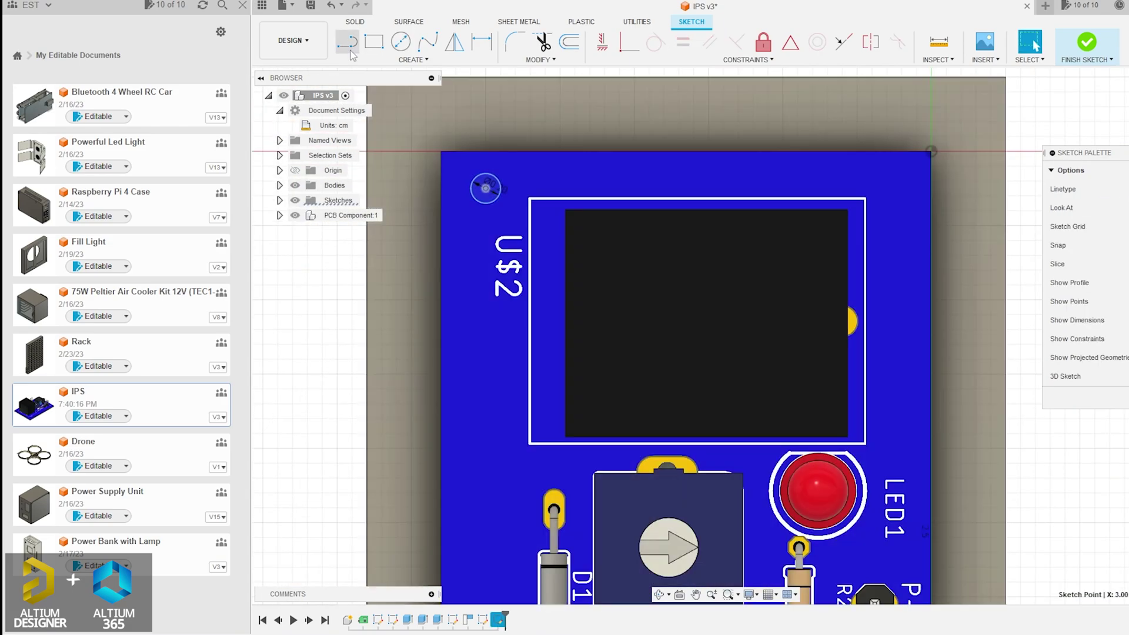
key("e")
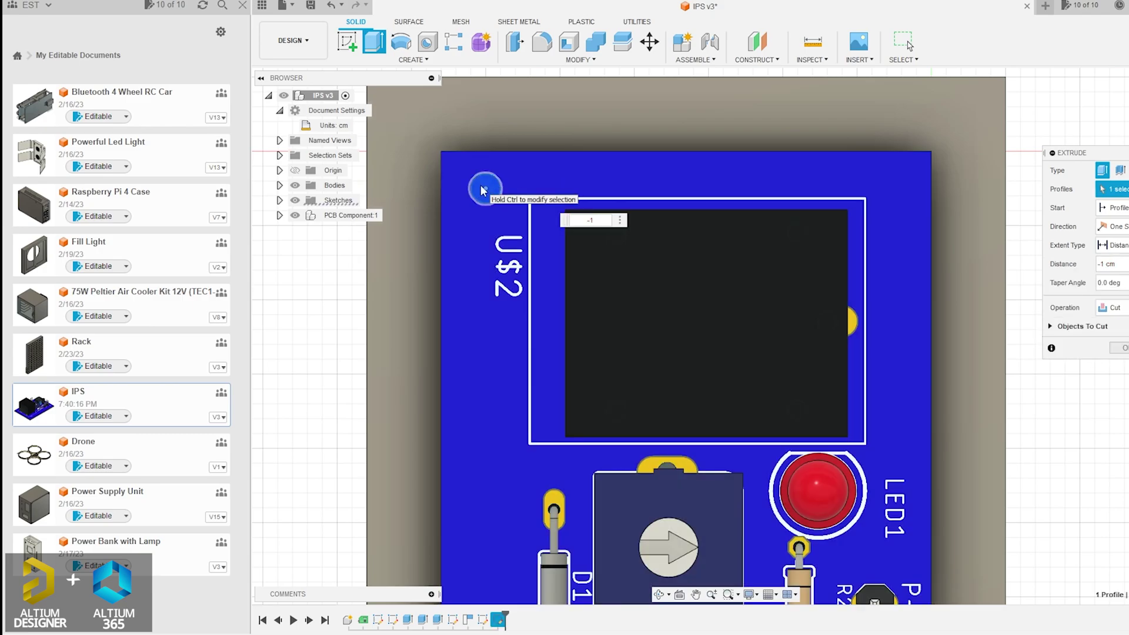
key("Return")
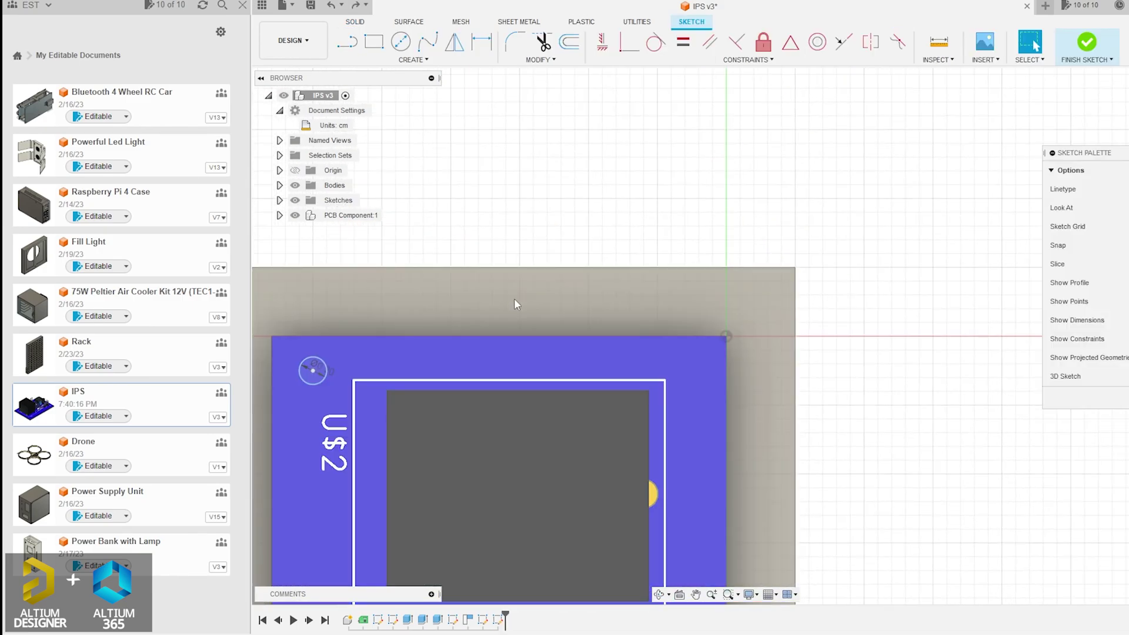
Place 0.2 cm circles near the board's corners and along its long edge as mounting points
mouse_move(514, 298)
middle_mouse_down("shift")
mouse_move(531, 386)
mouse_move(416, 353)
mouse_move(487, 373)
mouse_move(438, 344)
middle_mouse_up("shift")
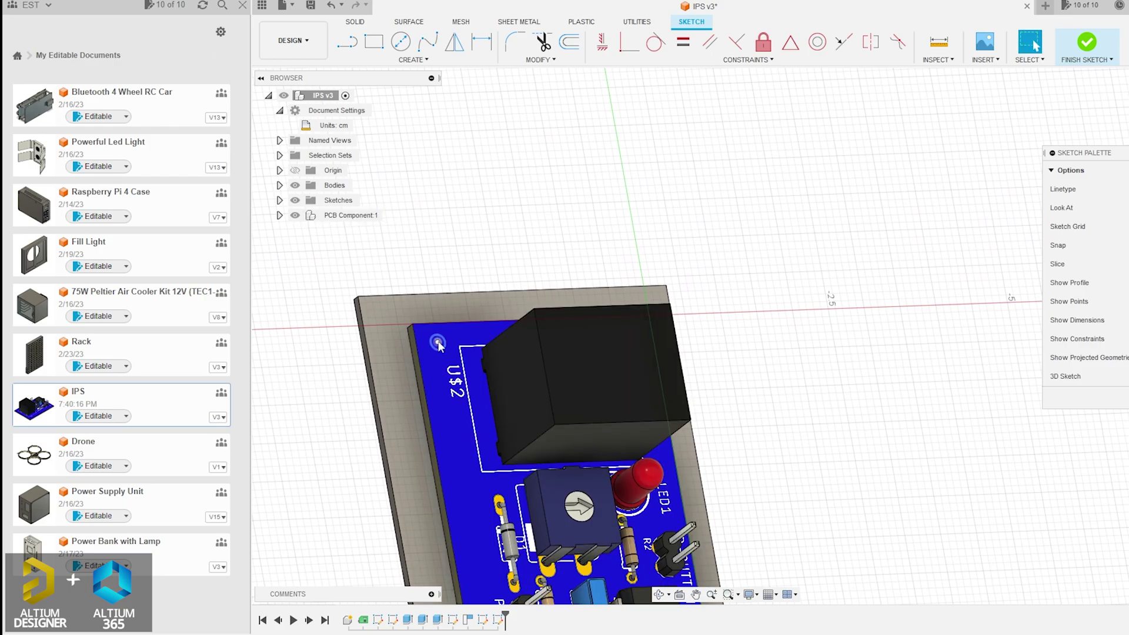
key("Escape")
middle_click_drag(510, 209, 588, 174, "shift")
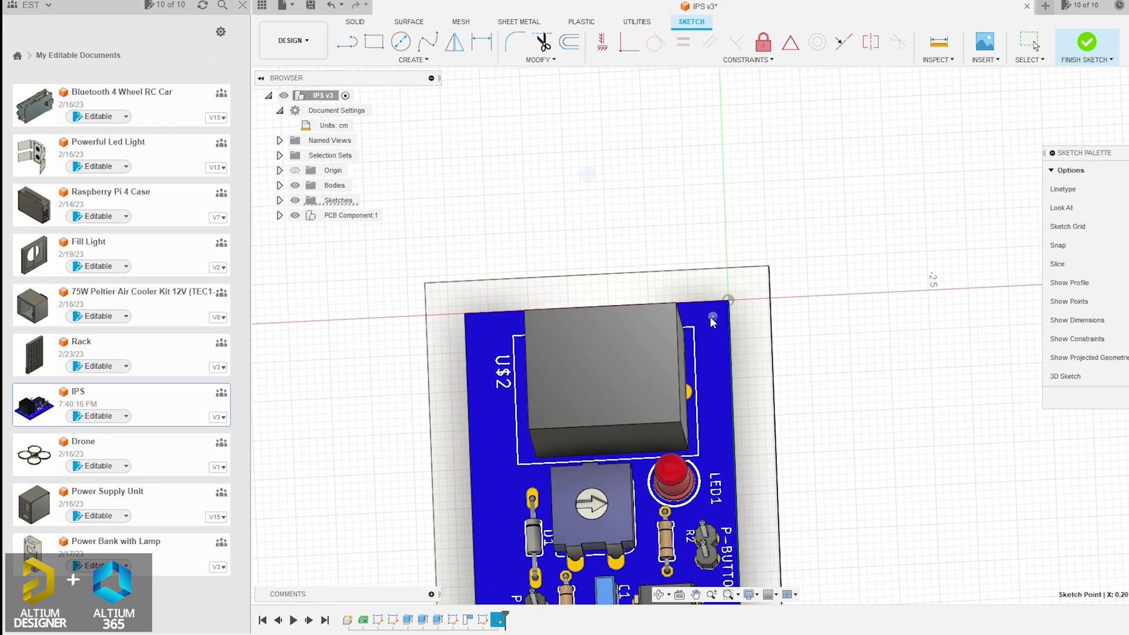
middle_click_drag(836, 370, 834, 191)
key("Escape")
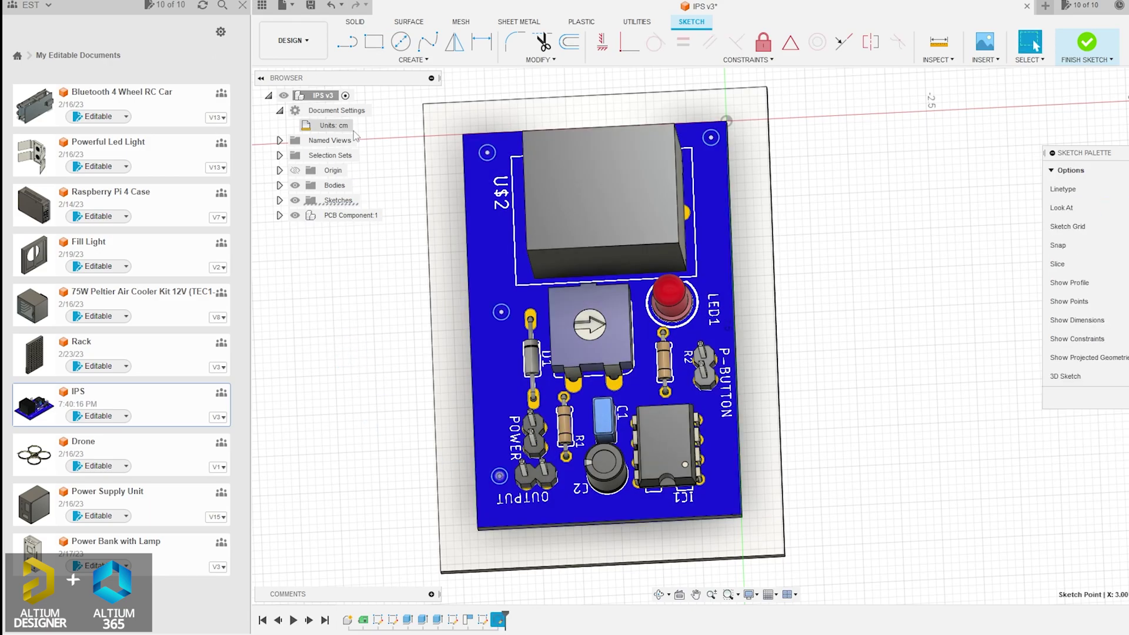
Hide the PCB component and start extruding the mounting circles on the base plate
left_click(295, 215)
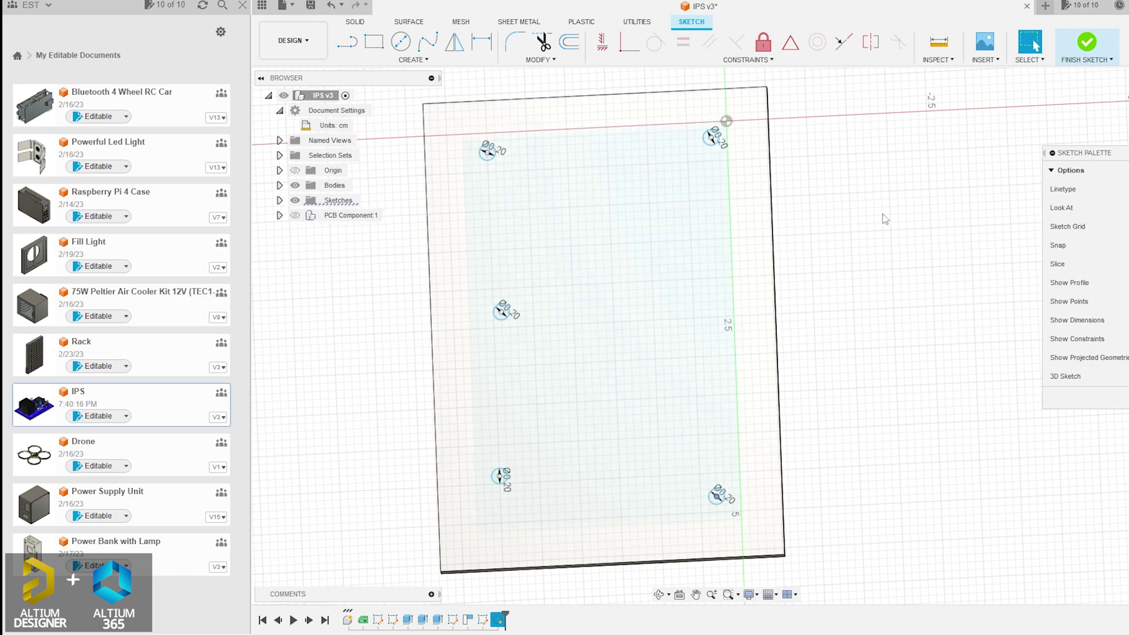
key("e")
left_click(488, 156)
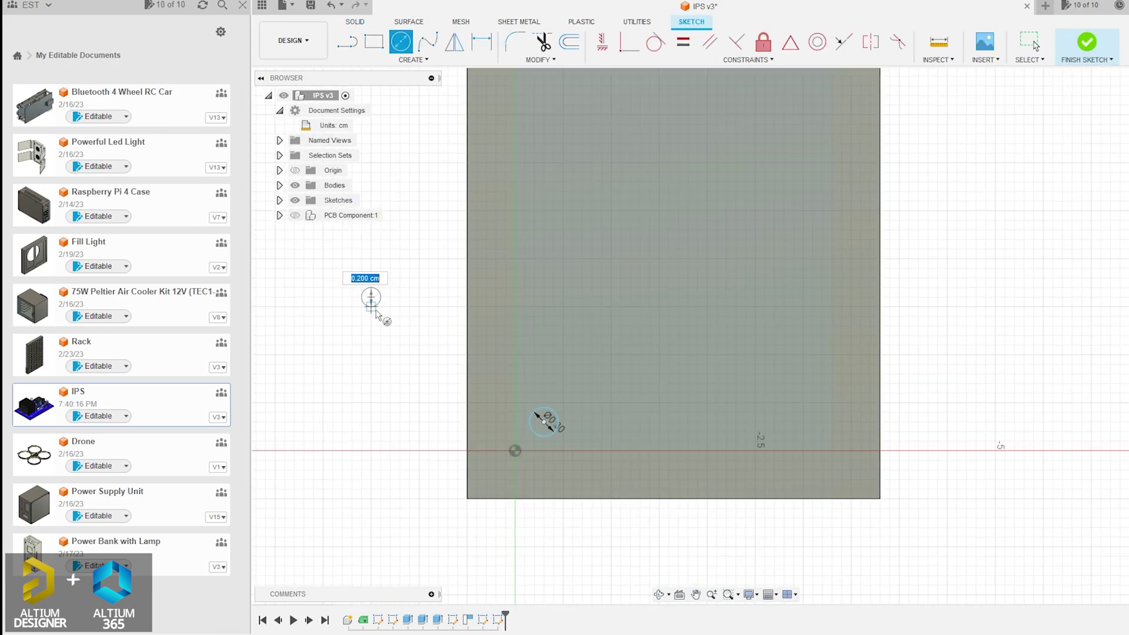
Sketch circles near the base plate's four corners and extrude them 0.2 cm as joined support pegs
left_click(527, 432)
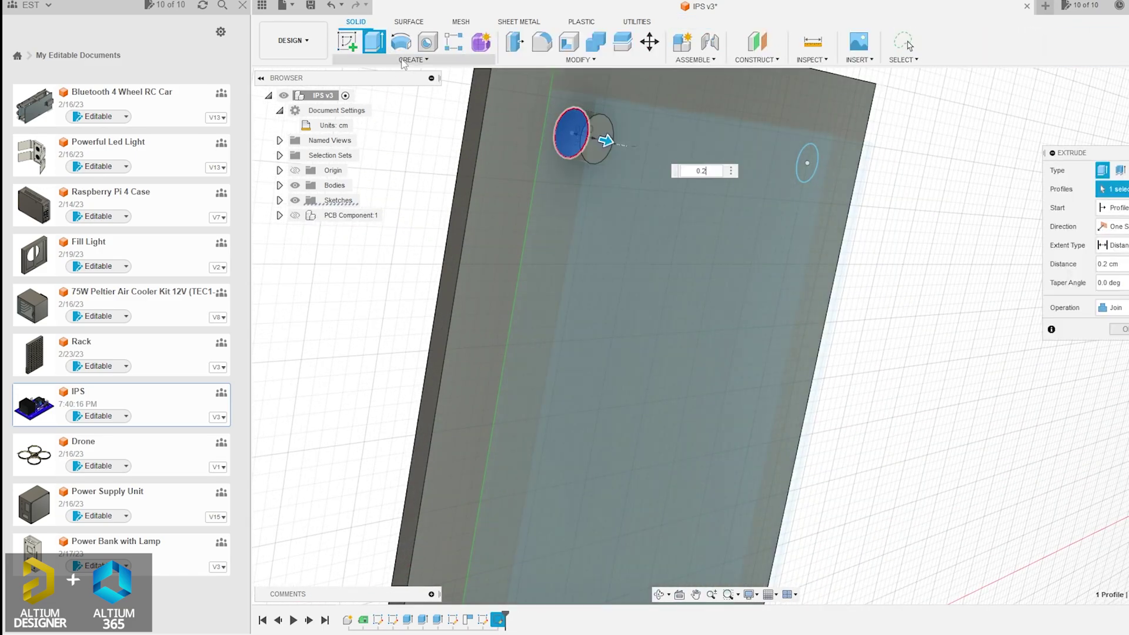
key("Return")
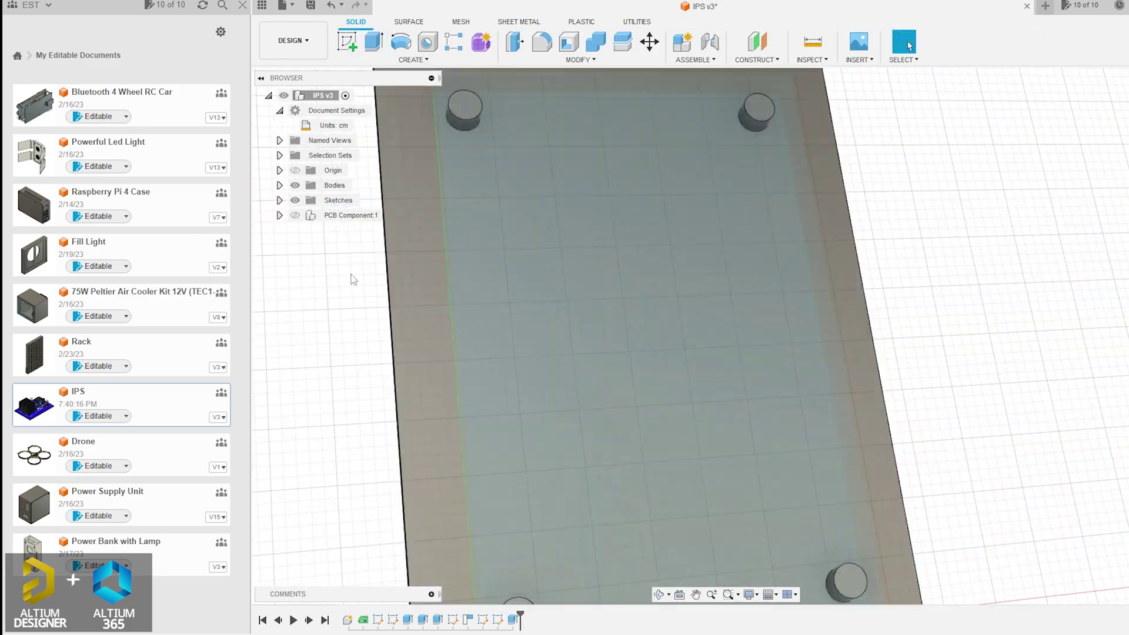
left_click(516, 126)
type("01.1")
middle_click_drag(594, 254, 614, 274, "shift")
key("Return")
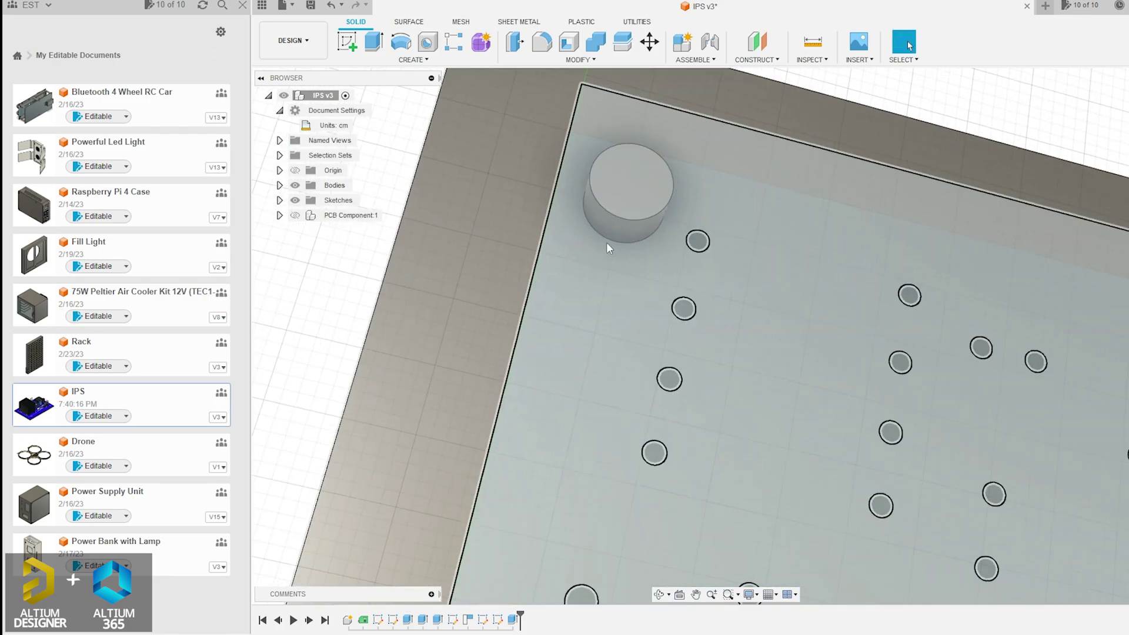
mouse_move(438, 285)
middle_mouse_down("shift")
mouse_move(620, 491)
mouse_move(467, 243)
middle_mouse_up("shift")
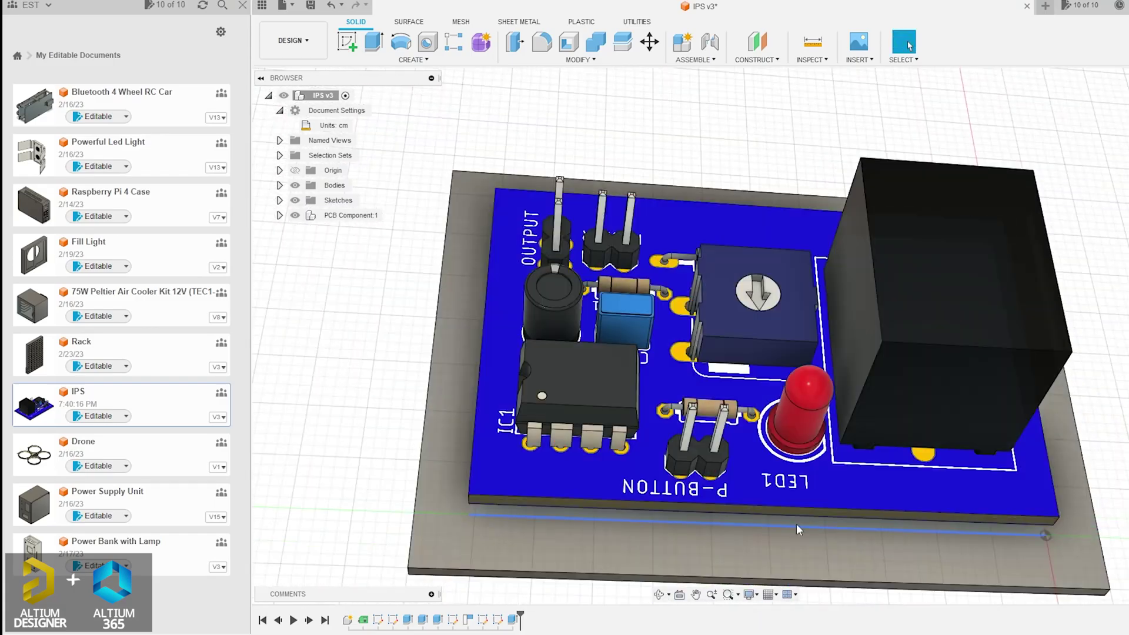
Sketch a 0.2 cm wide rectangle along the base plate's long edge and extrude it upward into a side wall
left_click(467, 242)
key("r")
left_click(476, 158)
scroll(488, 494, "up", 1)
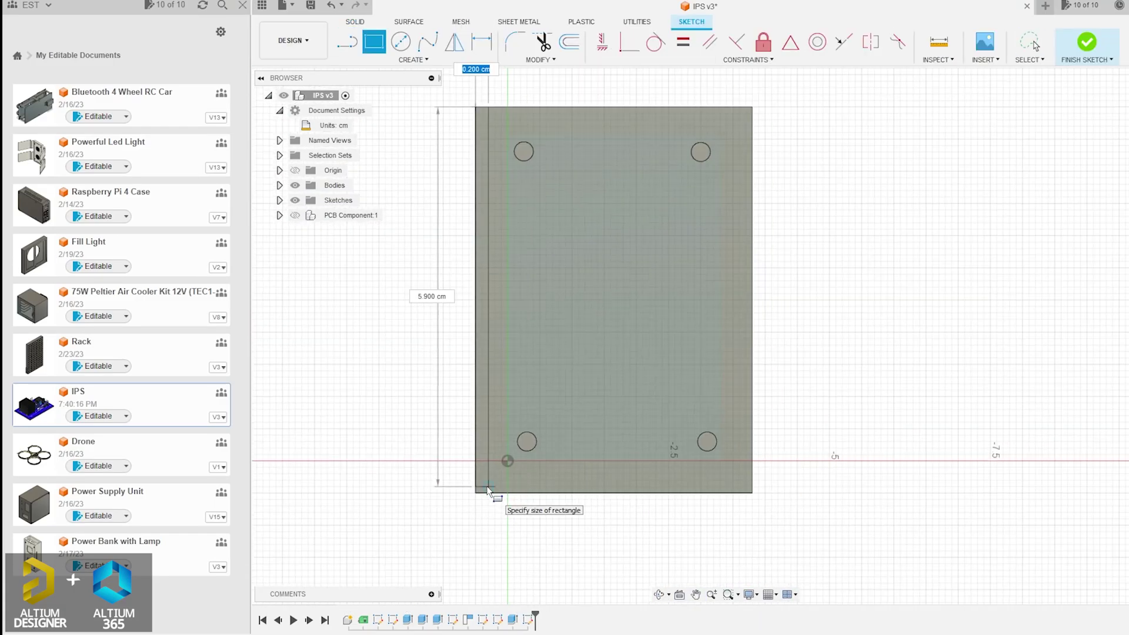
key("Return")
key("e")
mouse_move(483, 496)
middle_mouse_down("shift")
mouse_move(665, 470)
mouse_move(772, 528)
mouse_move(635, 214)
middle_mouse_up("shift")
left_click_drag(635, 214, 618, 252)
left_click(828, 235)
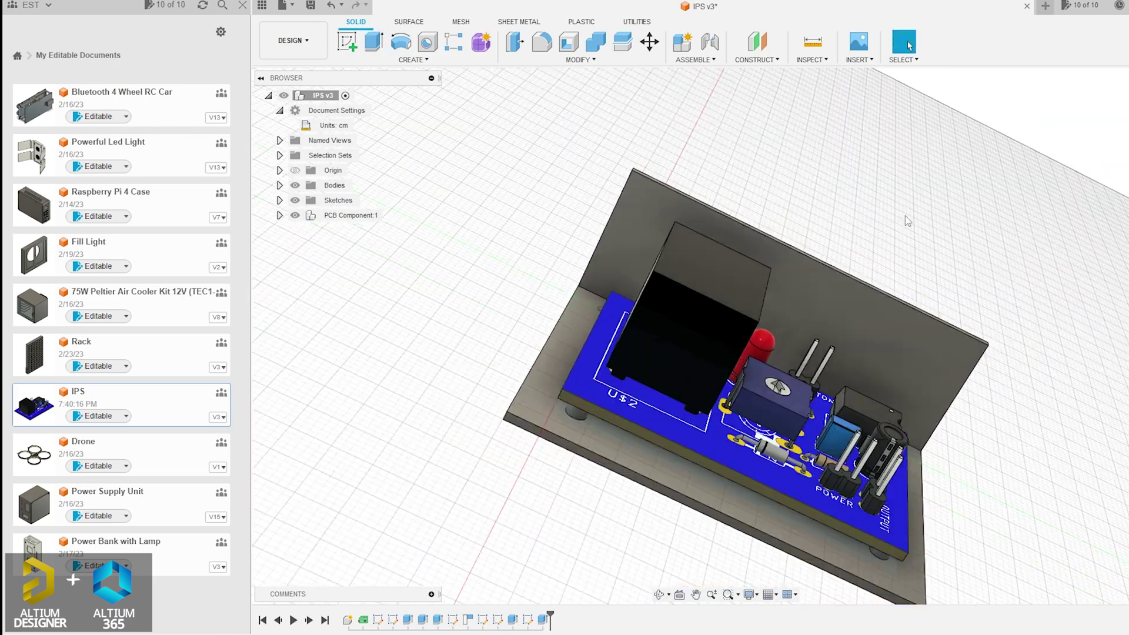
Sketch a thin rectangle along the full top edge of the side wall's inner face for the enclosure's top panel
left_click(905, 215)
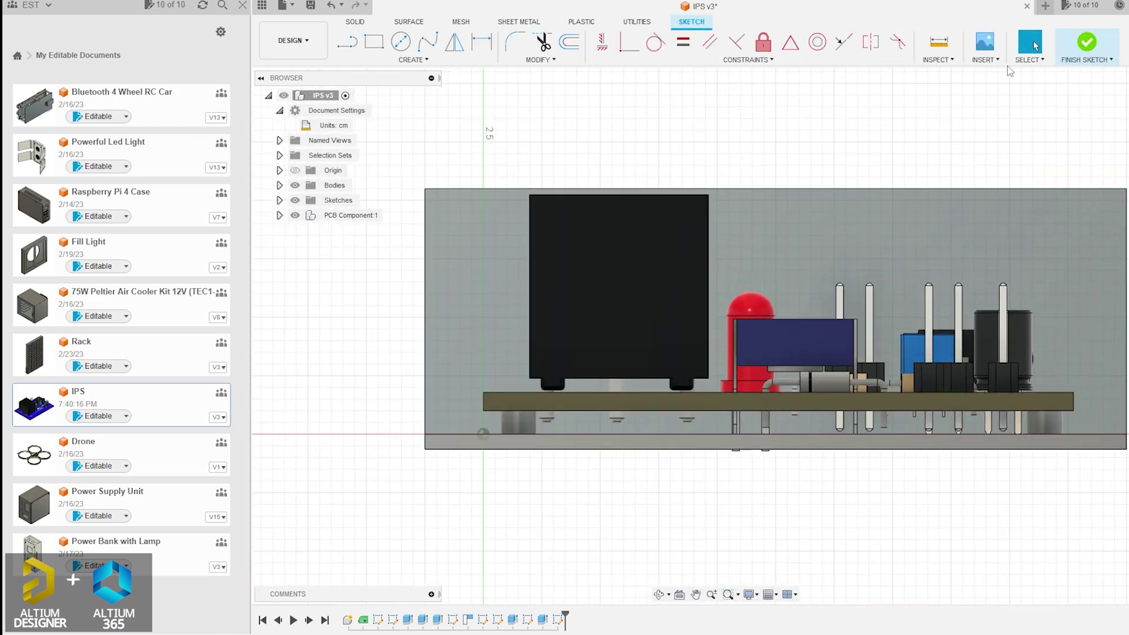
left_click(1086, 43)
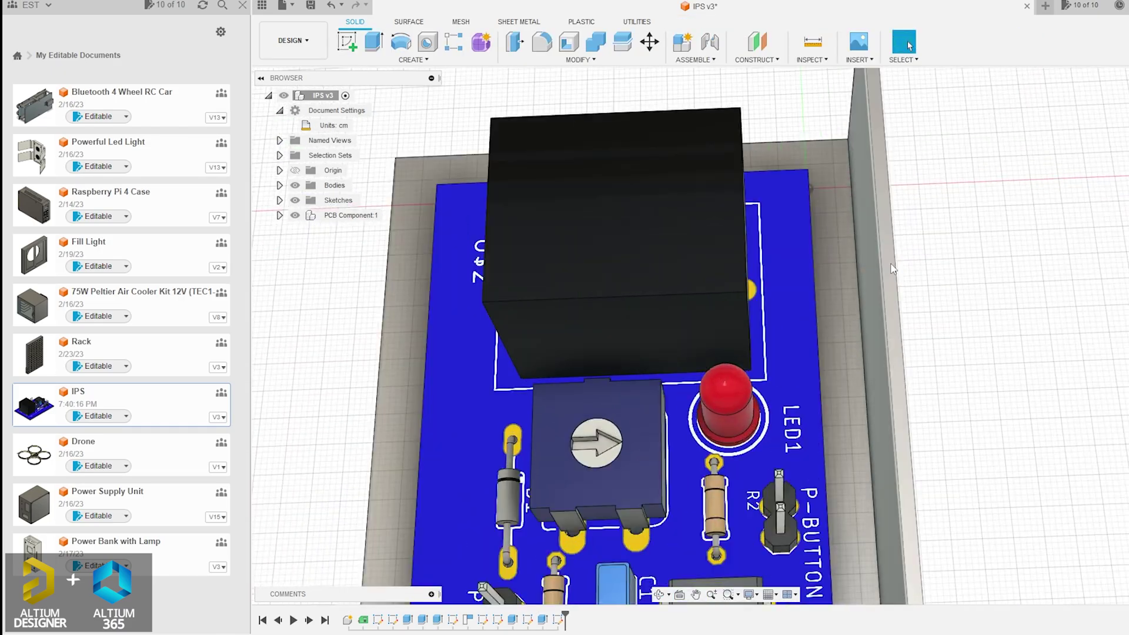
key("Return")
key("r")
left_click(906, 235)
scroll(414, 187, "up", 10)
left_click(414, 186)
type("0.1")
key("Tab")
scroll(988, 255, "down", 5)
scroll(982, 247, "up", 2)
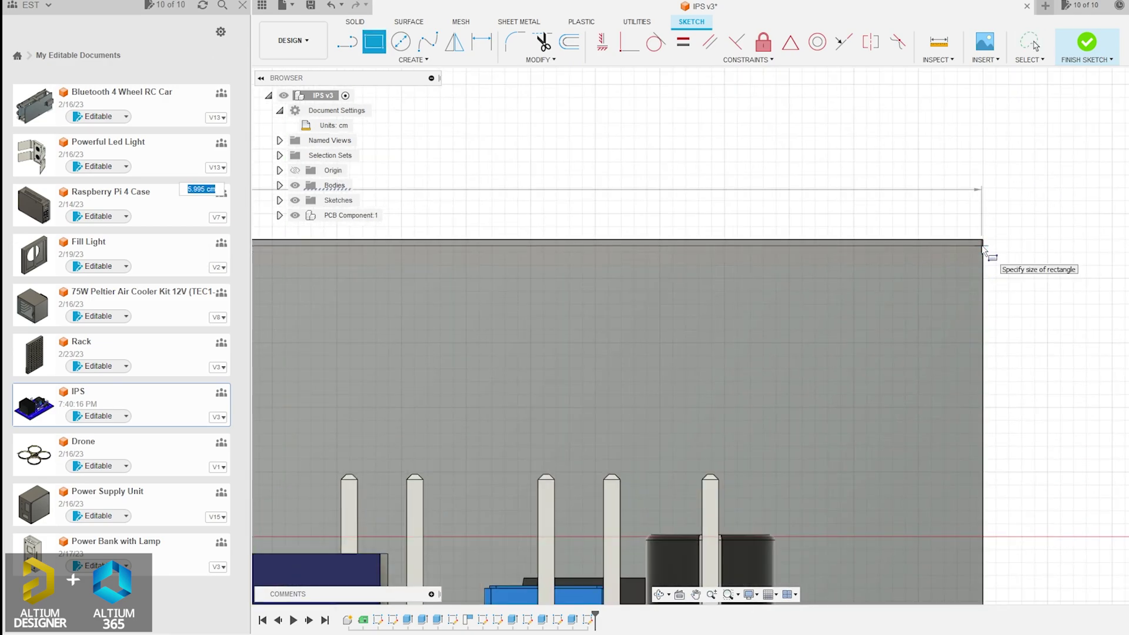
scroll(983, 250, "down", 3)
Draw the rectangle for the opposite side wall and extrude it to close the enclosure's shell around the board
key("r")
scroll(433, 245, "up", 5)
left_click(433, 244)
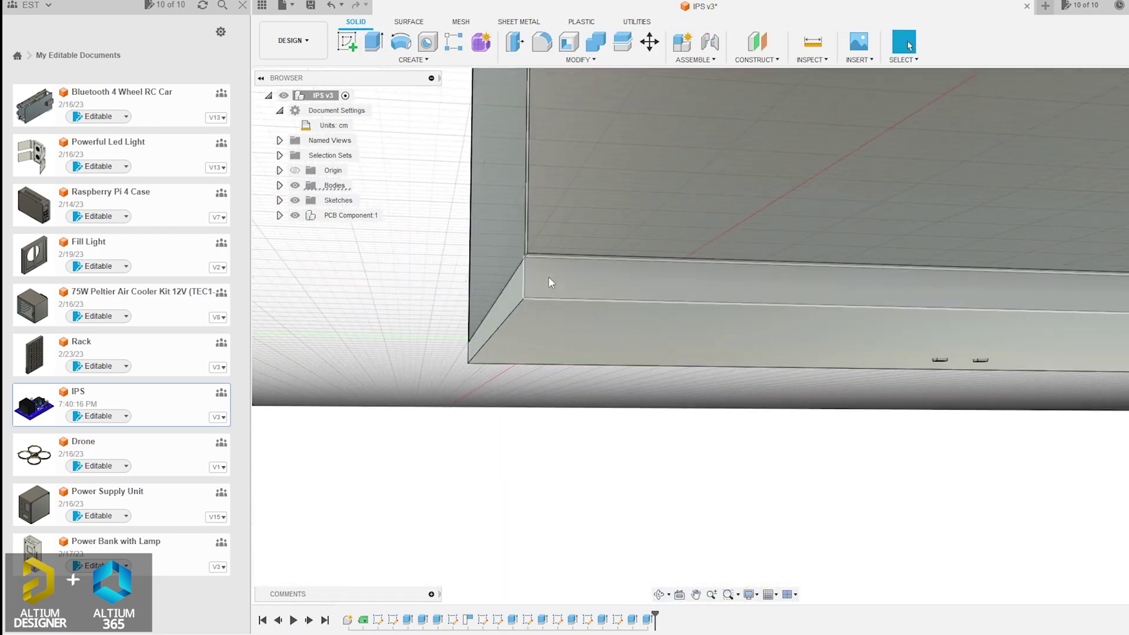
key("e")
left_click(543, 259)
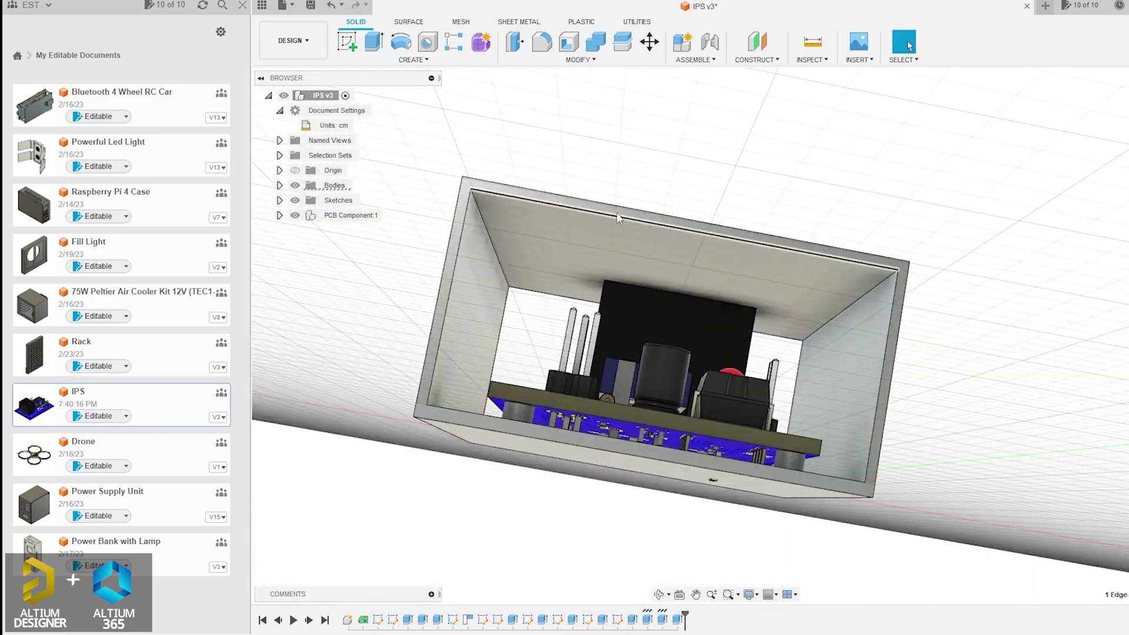
Extrude the profile across the enclosure's open end 0.2 cm as a new body to form the end panel
key("e")
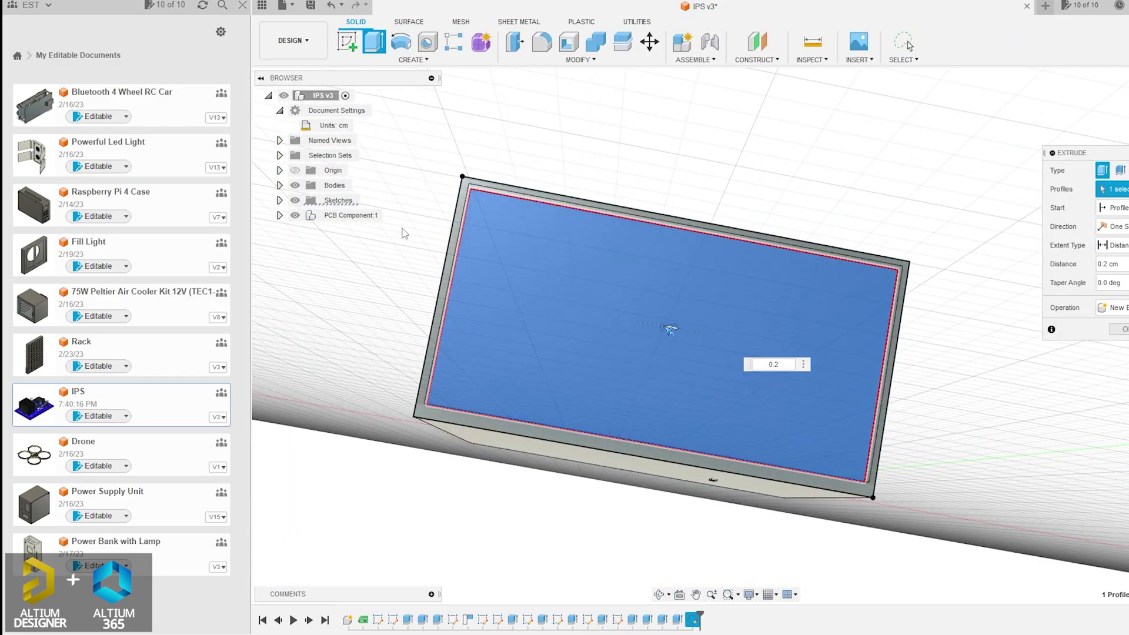
right_click(608, 412)
left_click(555, 431)
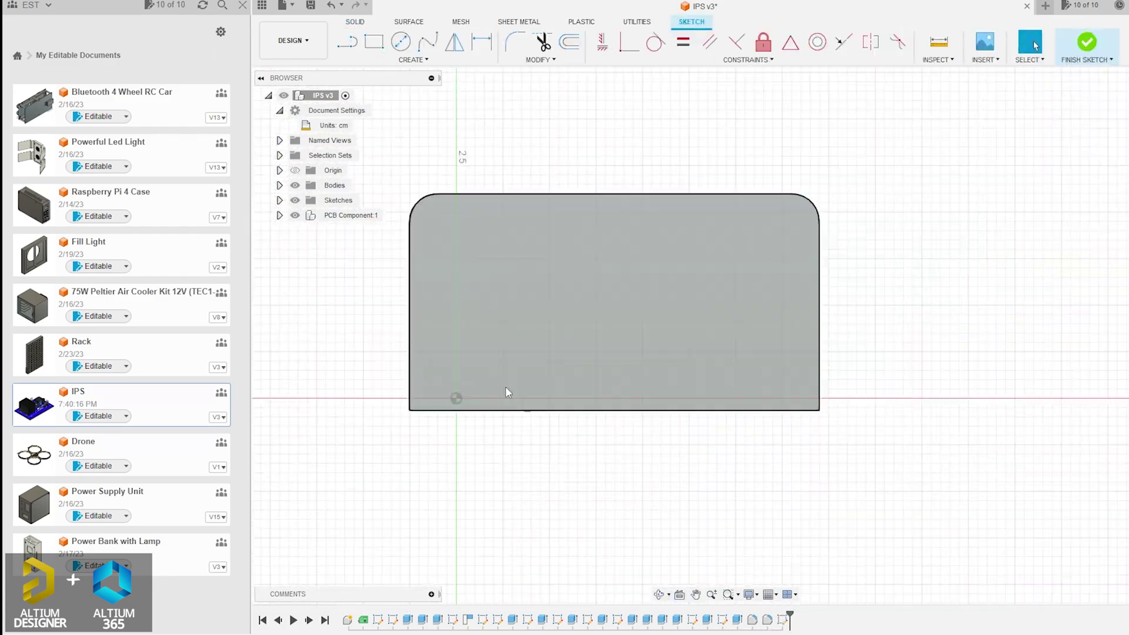
Sketch three 0.5 cm circles in a row across the lower part of the enclosure's end face
key("c")
left_click(503, 276)
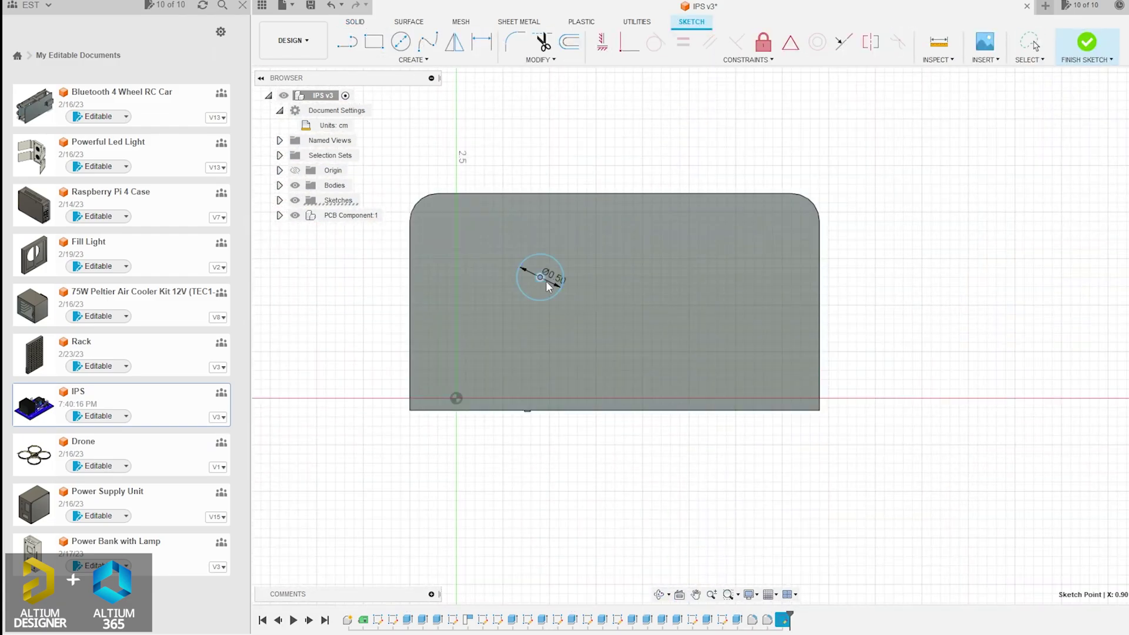
left_click(623, 352)
scroll(602, 383, "up", 3)
key("Escape")
Extrude the three circles on the enclosure's end face
key("e")
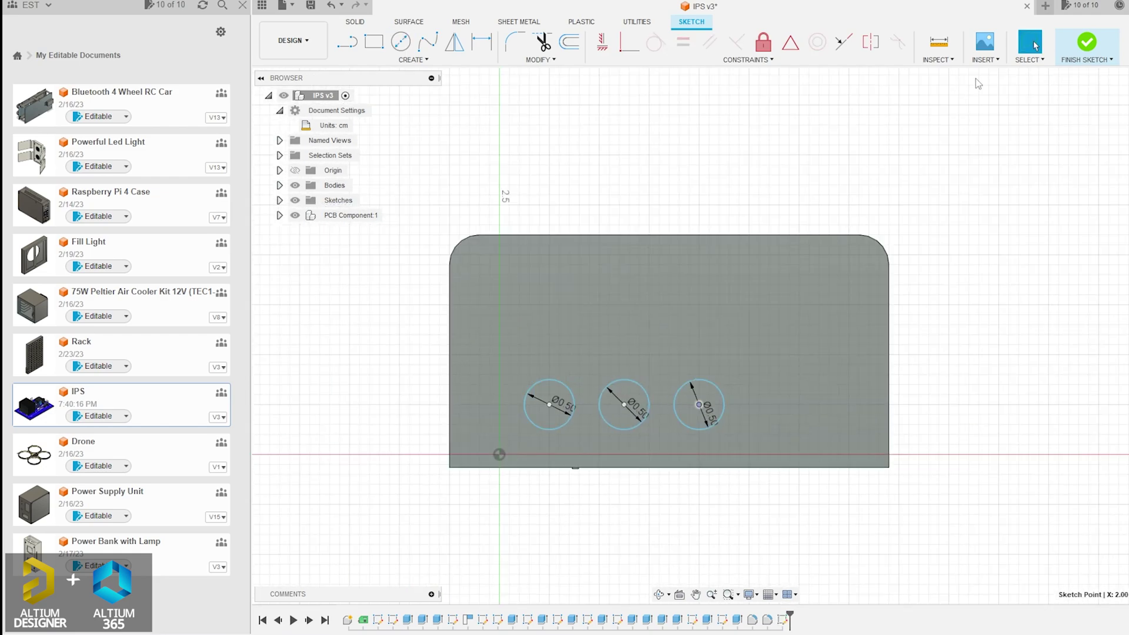
left_click(684, 440)
key("Return")
middle_click_drag(453, 407, 645, 414, "shift")
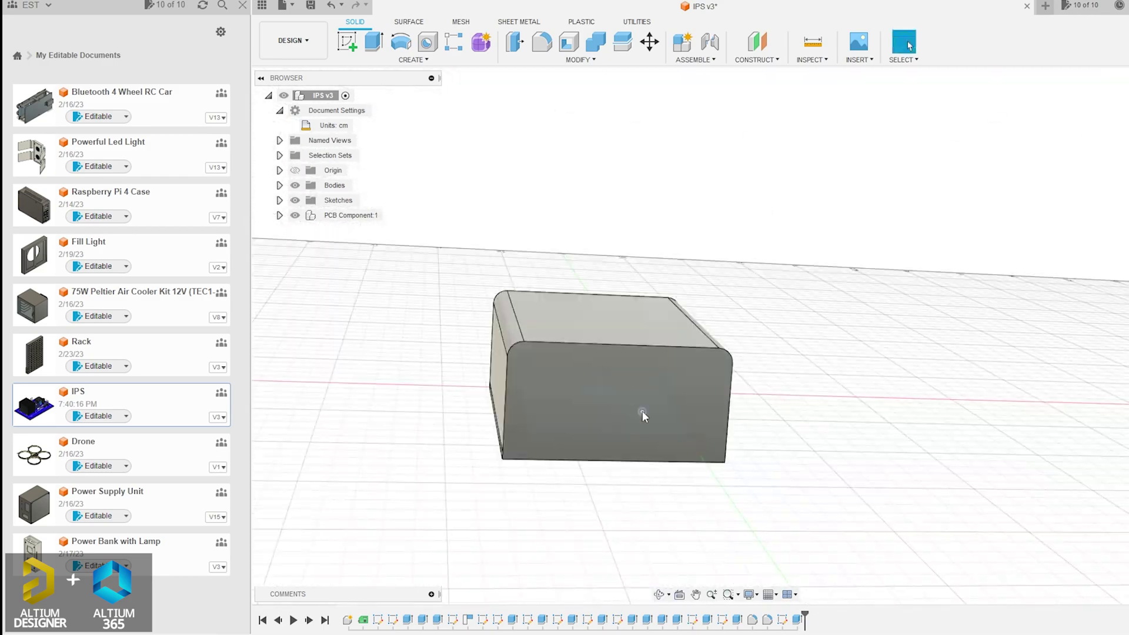
Fillet the top edge of the enclosure's other end face
middle_click_drag(575, 378, 441, 167, "shift")
left_click(759, 346)
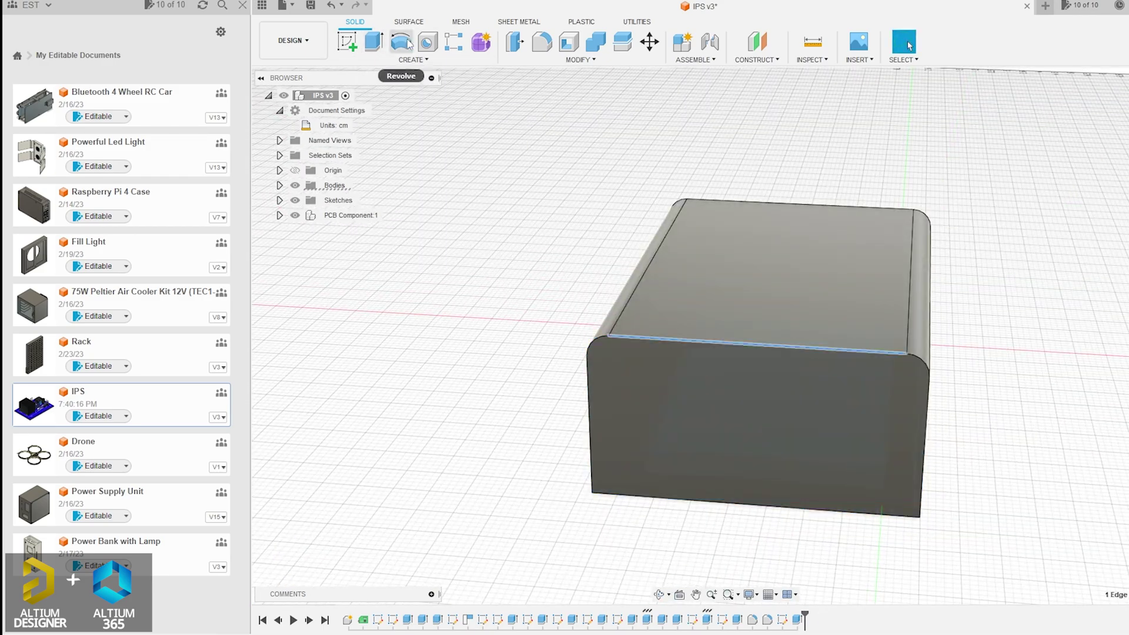
middle_click_drag(794, 346, 738, 400, "shift")
scroll(739, 400, "up", 5)
key("Return")
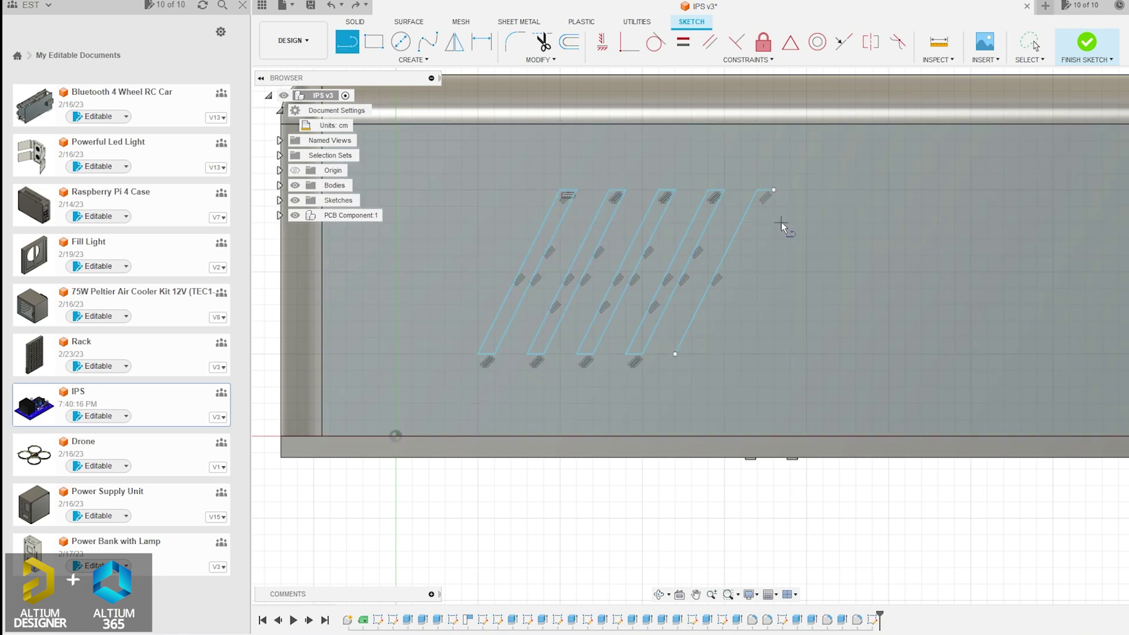
Extend the row of slanted vent slots on the long side face with lines about 1.12 cm long at 63.4 degrees
scroll(676, 359, "up", 3)
left_click(723, 353)
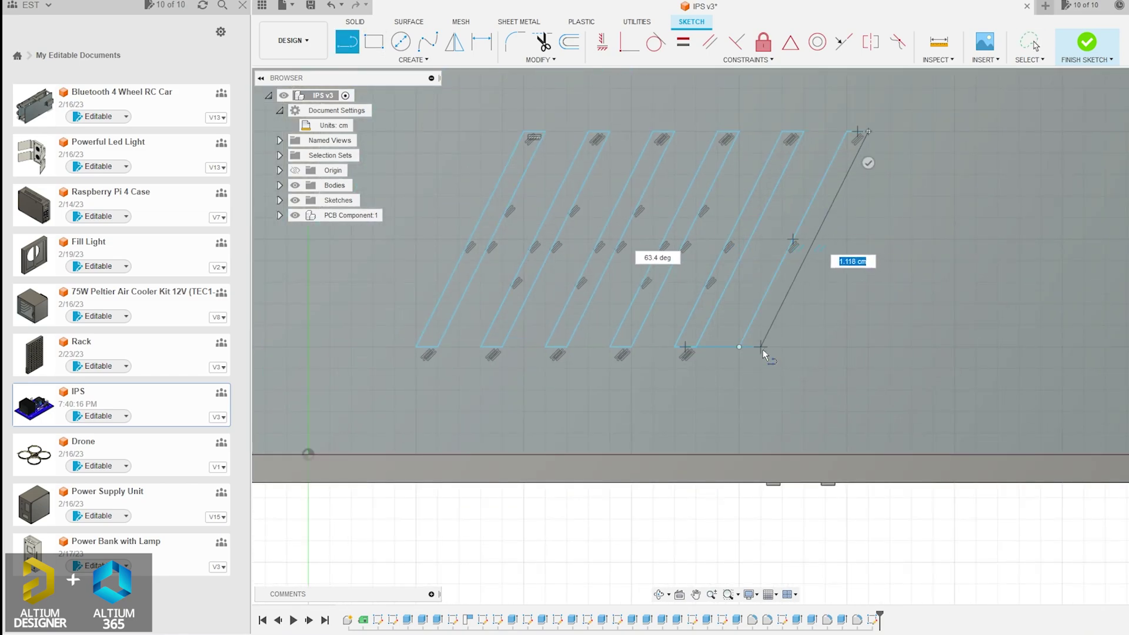
key("Escape")
middle_click_drag(763, 351, 551, 395)
left_click(576, 393)
scroll(576, 396, "down", 2)
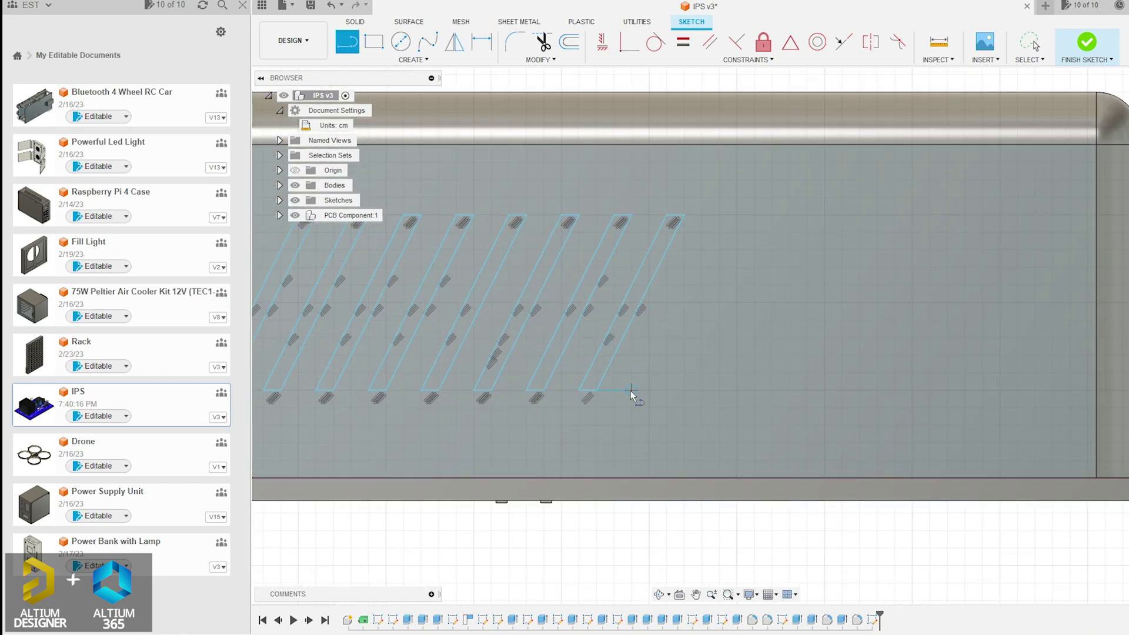
Extrude the slanted vent slot profiles on the enclosure's side wall
key("e")
left_click(596, 414)
left_click(690, 344)
left_click(735, 317)
Try to sketch a rectangle about 0.2 by 0.9 cm on the plane of the enclosure's opposite long side face
scroll(767, 302, "up", 2)
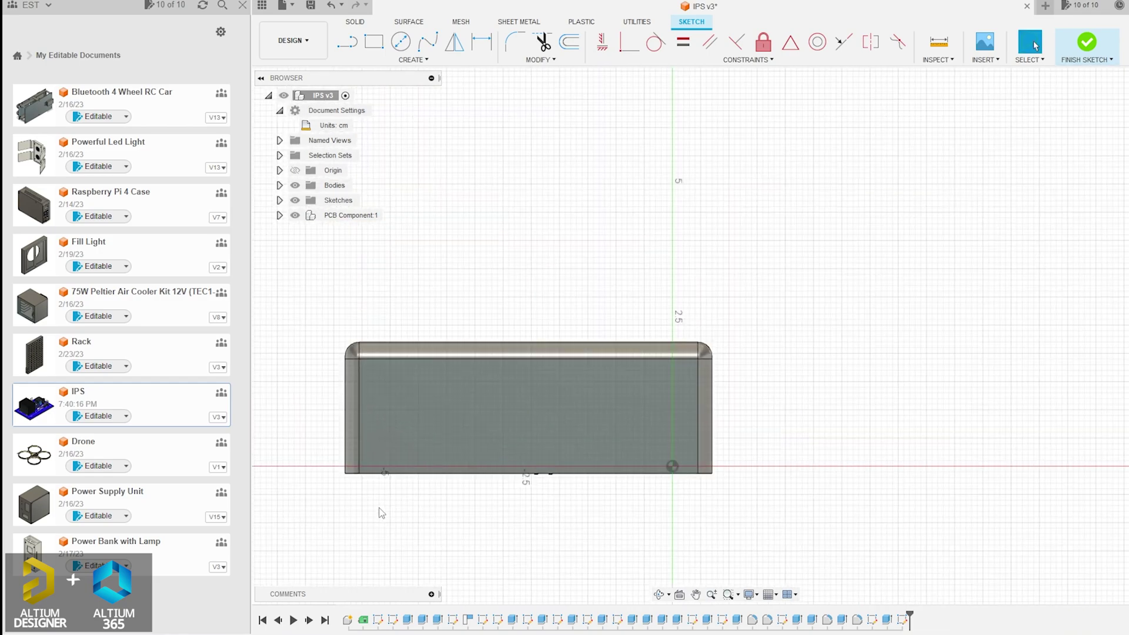
key("r")
left_click(477, 269)
key("Escape")
middle_click_drag(275, 285, 375, 294)
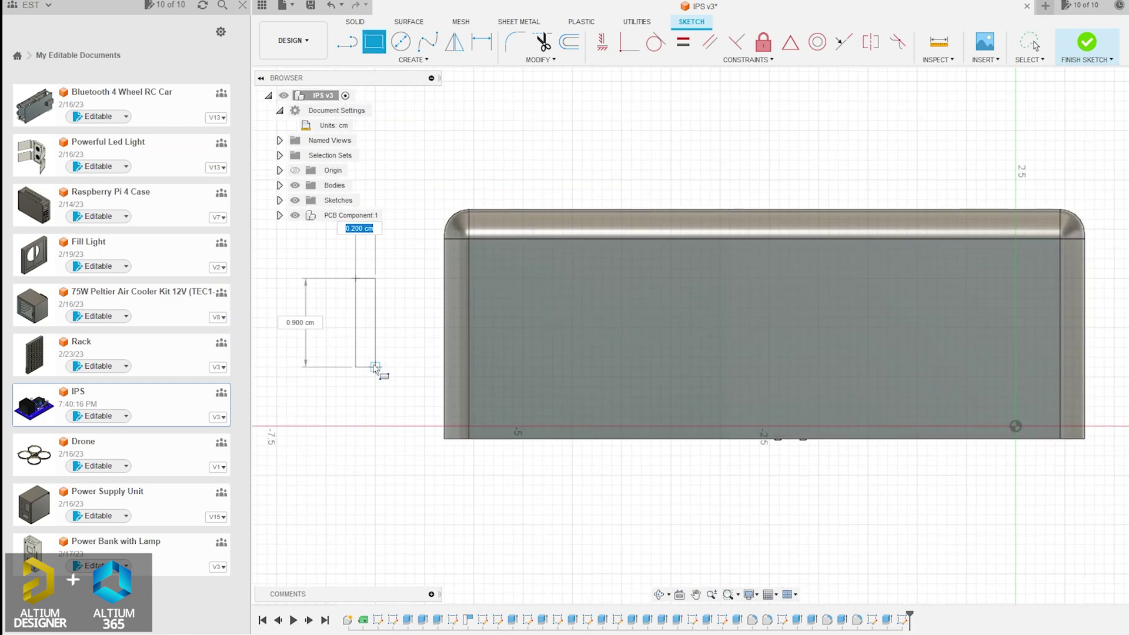
key("Escape")
scroll(449, 394, "down", 2)
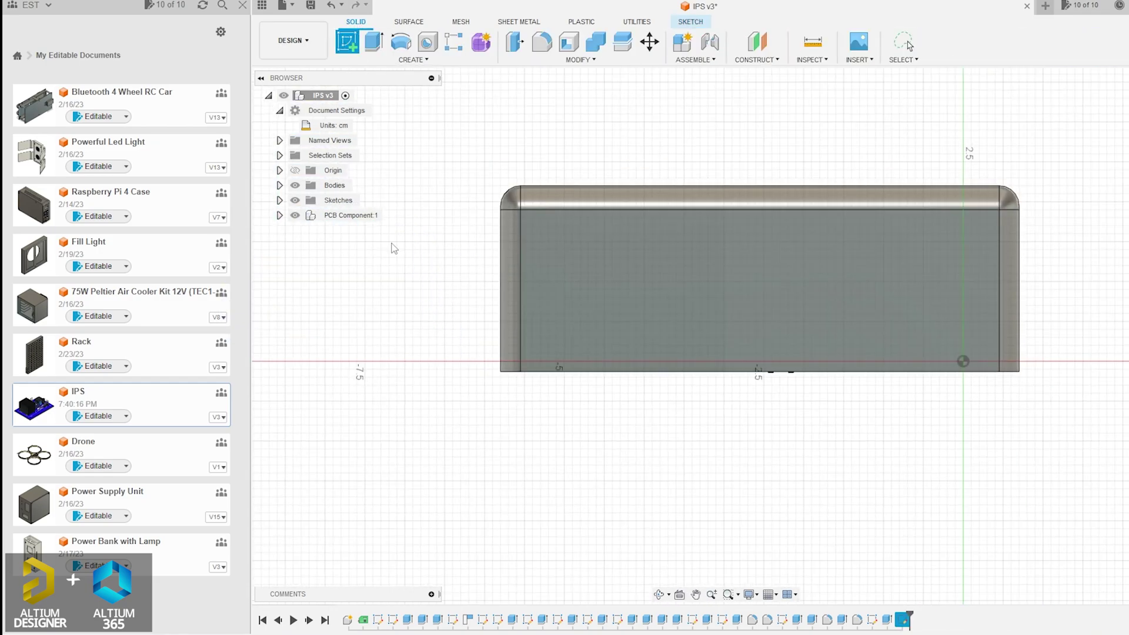
Sketch a narrow upright rectangle beside the enclosure, on the plane of its plain long side face
left_click(609, 232)
key("r")
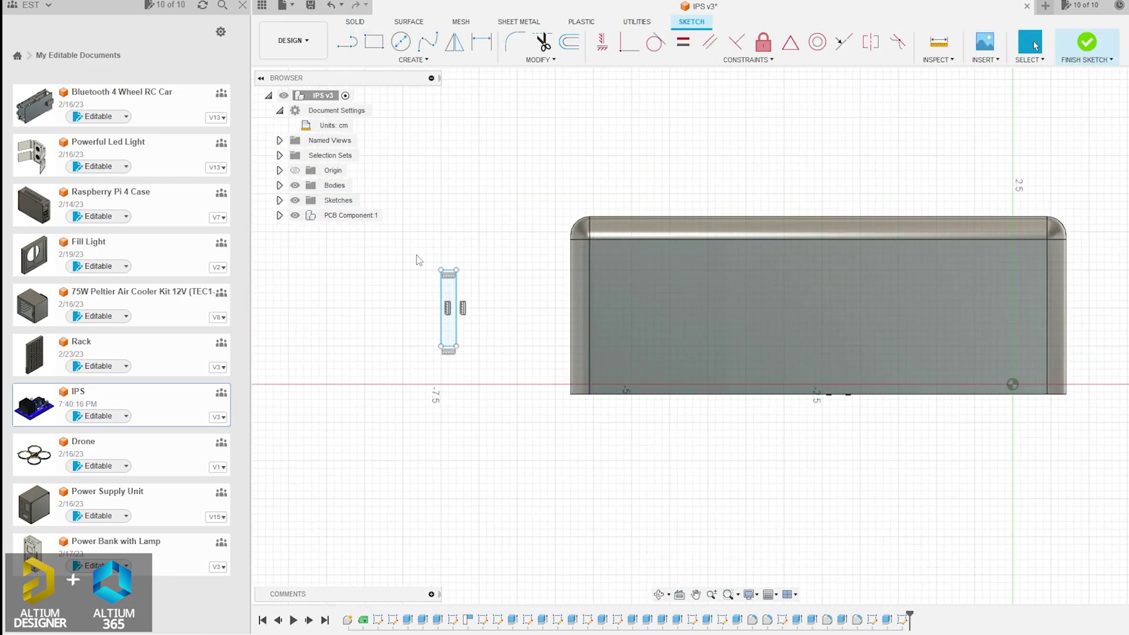
left_click(447, 318)
scroll(446, 318, "up", 2)
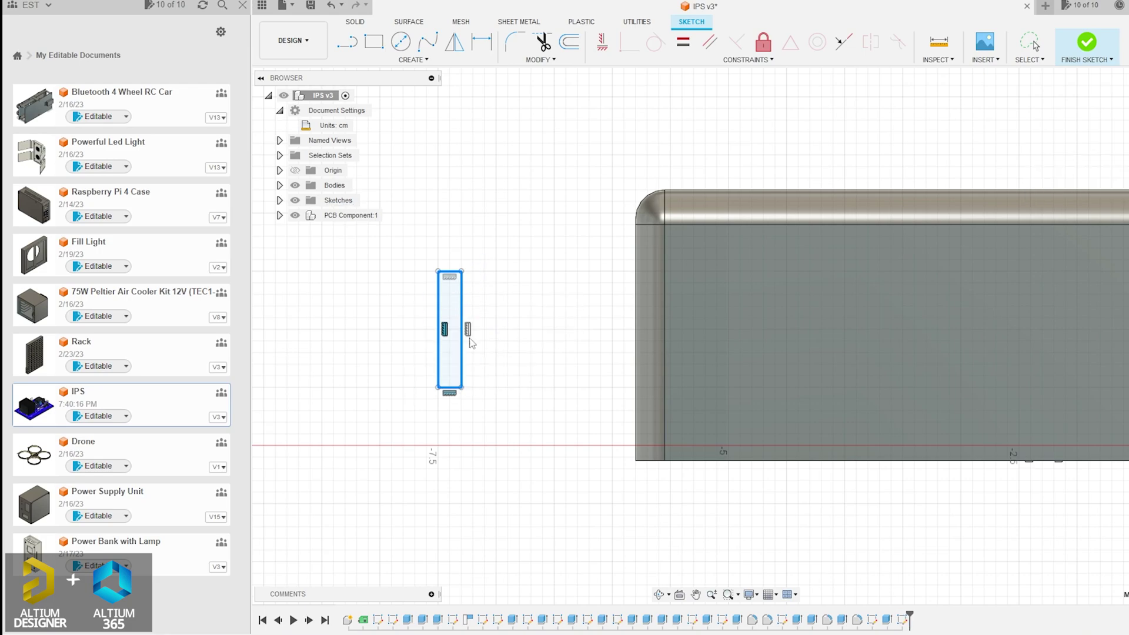
Duplicate the narrow rectangle alongside the original and move both 2.50 cm onto the long side face
key("ctrl+c")
key("ctrl+v")
left_click_drag(503, 330, 538, 330)
key("Return")
scroll(799, 388, "down", 2)
left_click_drag(618, 373, 609, 374)
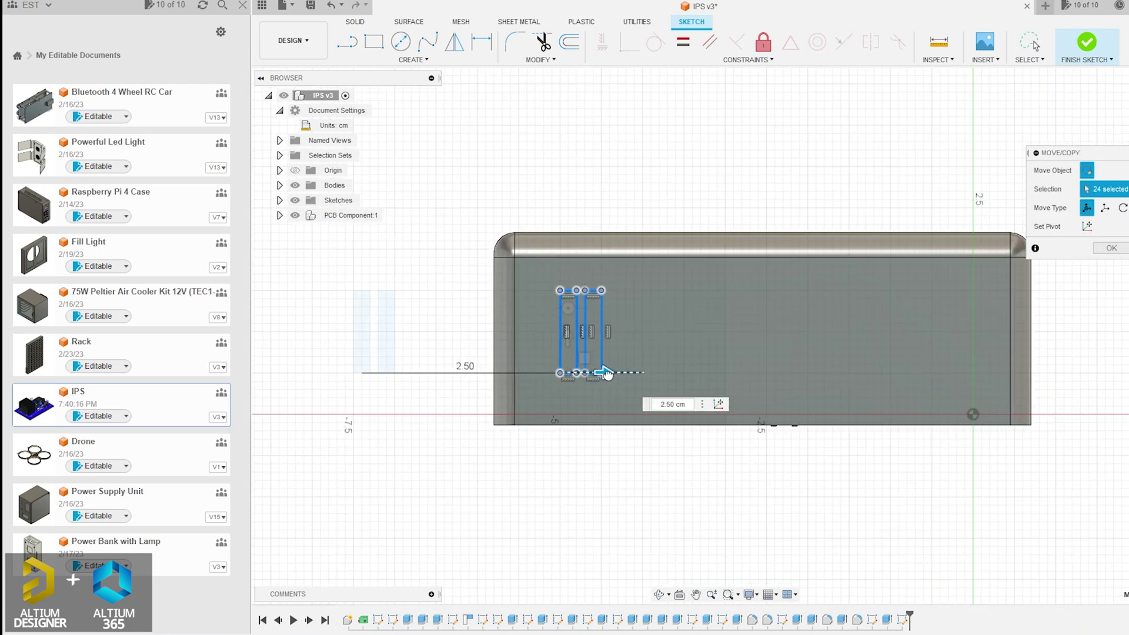
Add 0.2 by 1 cm upright slot rectangles on the long side face to form two groups of six
scroll(530, 300, "up", 2)
key("r")
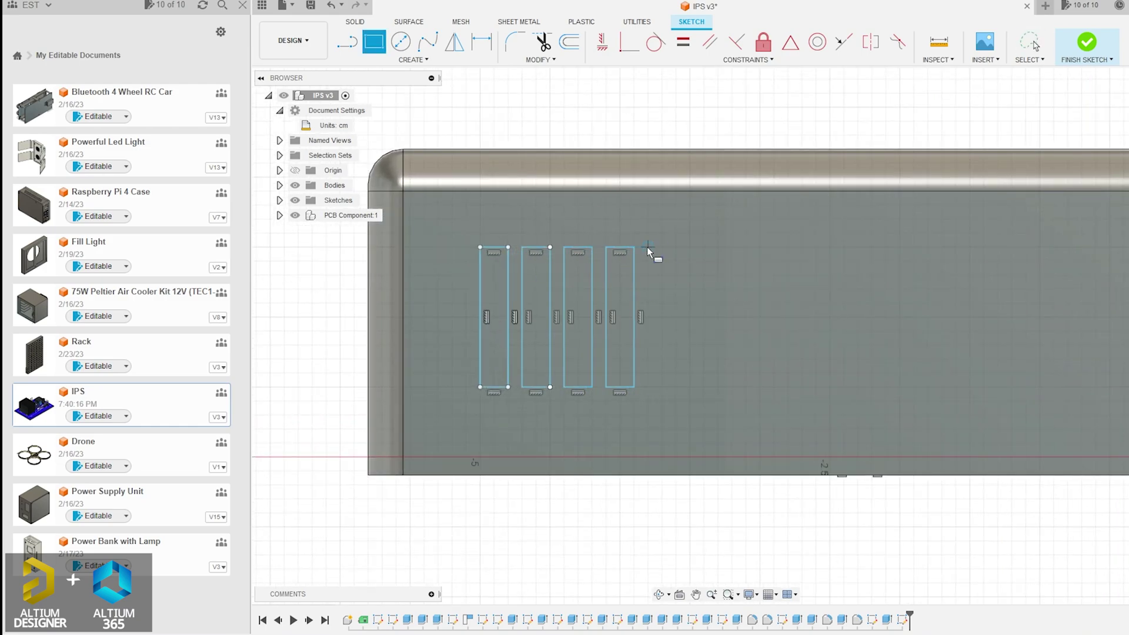
scroll(715, 376, "down", 2)
middle_click_drag(715, 376, 521, 391)
left_click(666, 288)
left_click(757, 368)
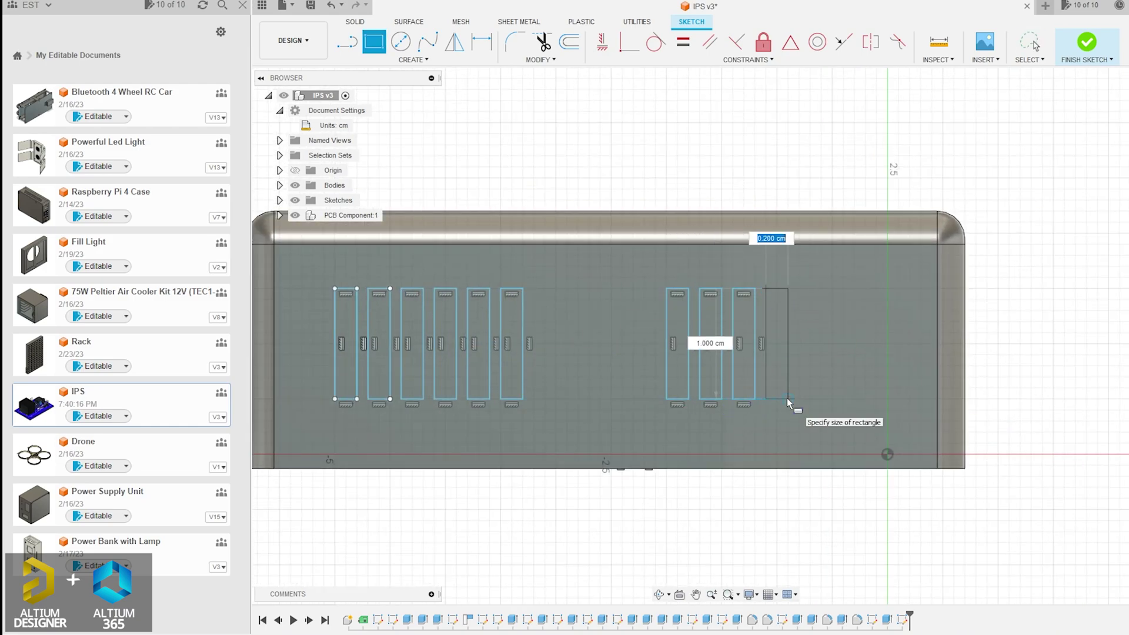
left_click(815, 288)
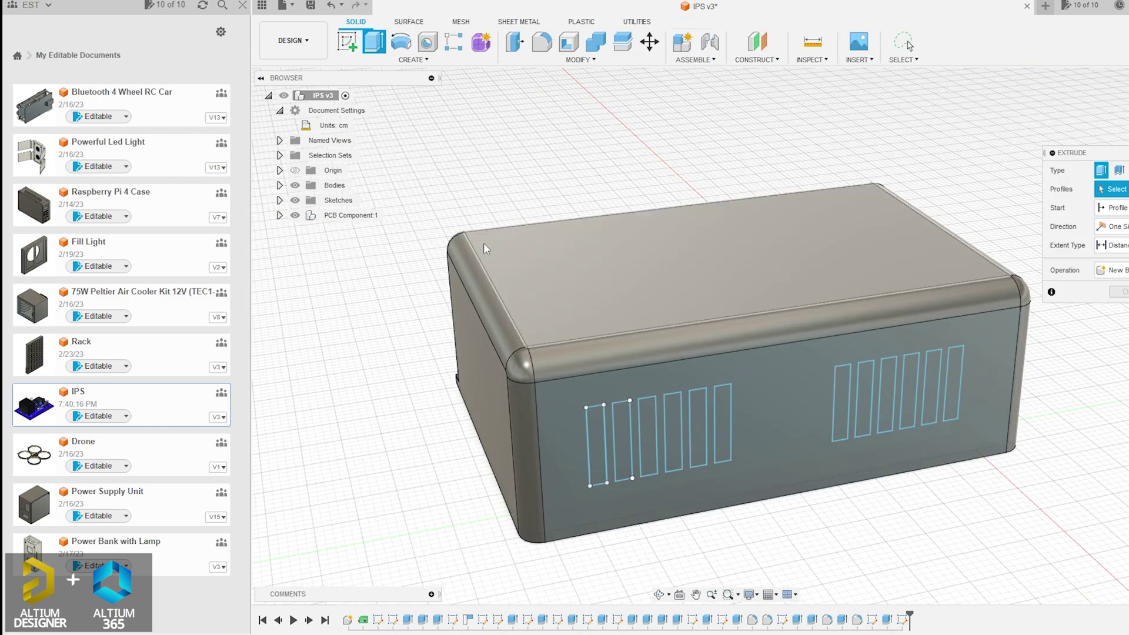
Extrude the slot profiles of both groups to cut vent openings through the long side wall
left_click(600, 447)
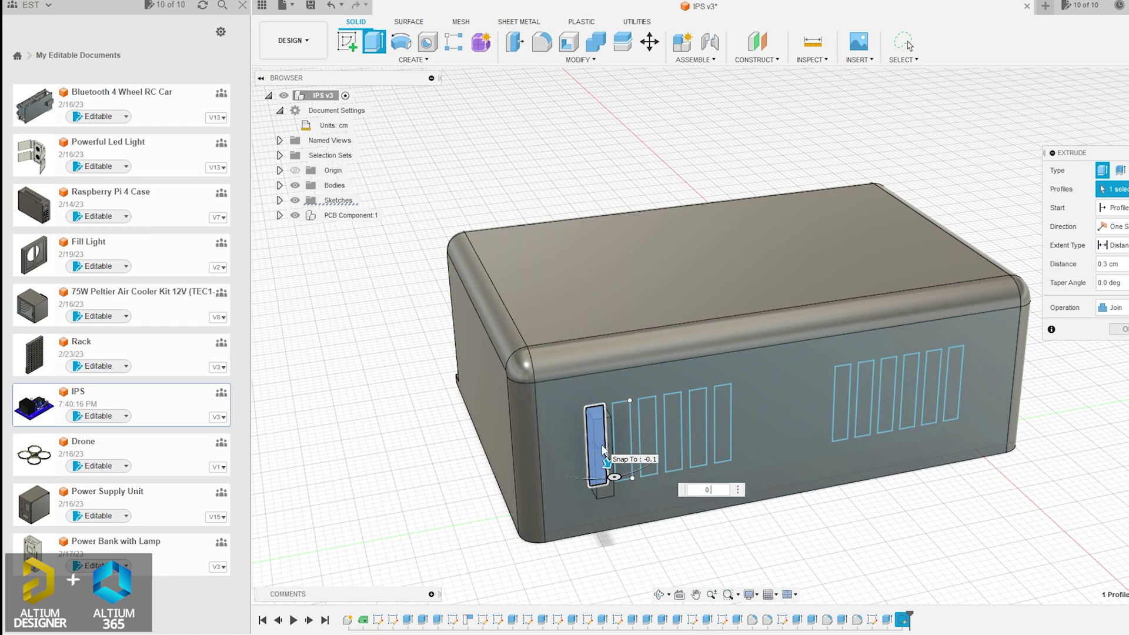
left_click(647, 432)
left_click(673, 429)
left_click(698, 426)
left_click(722, 423)
left_click(841, 399)
left_click(864, 395)
left_click(886, 391)
left_click(910, 387)
Fillet the enclosure's corner edge near the end wall with the round holes, using a 0.15 cm radius
middle_click_drag(404, 394, 546, 316, "shift")
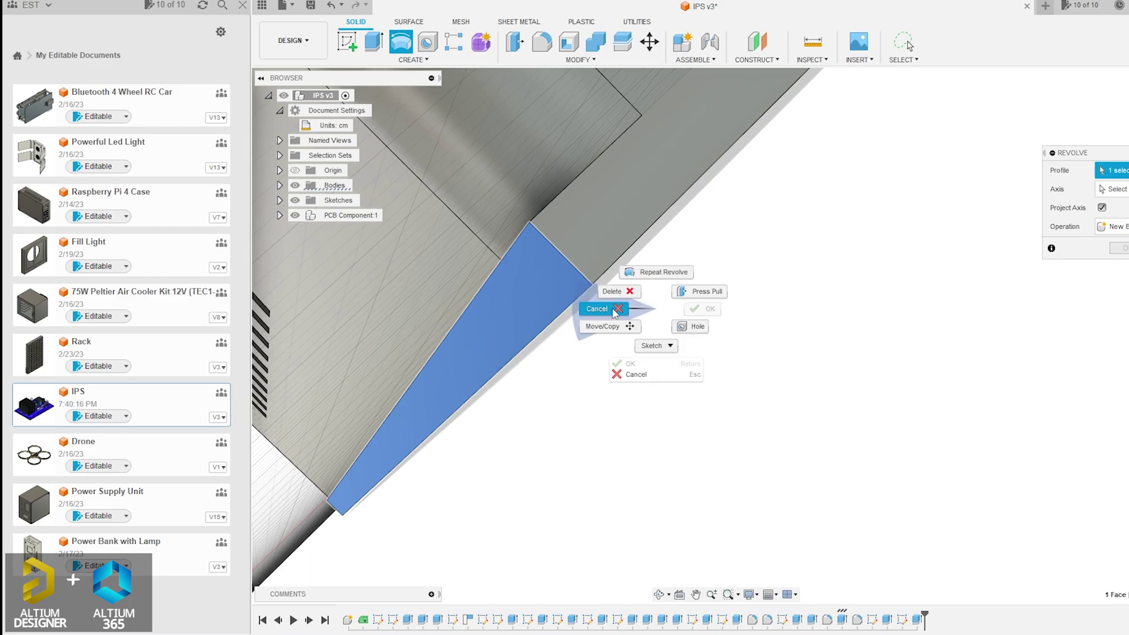
left_click(705, 325)
left_click(572, 272)
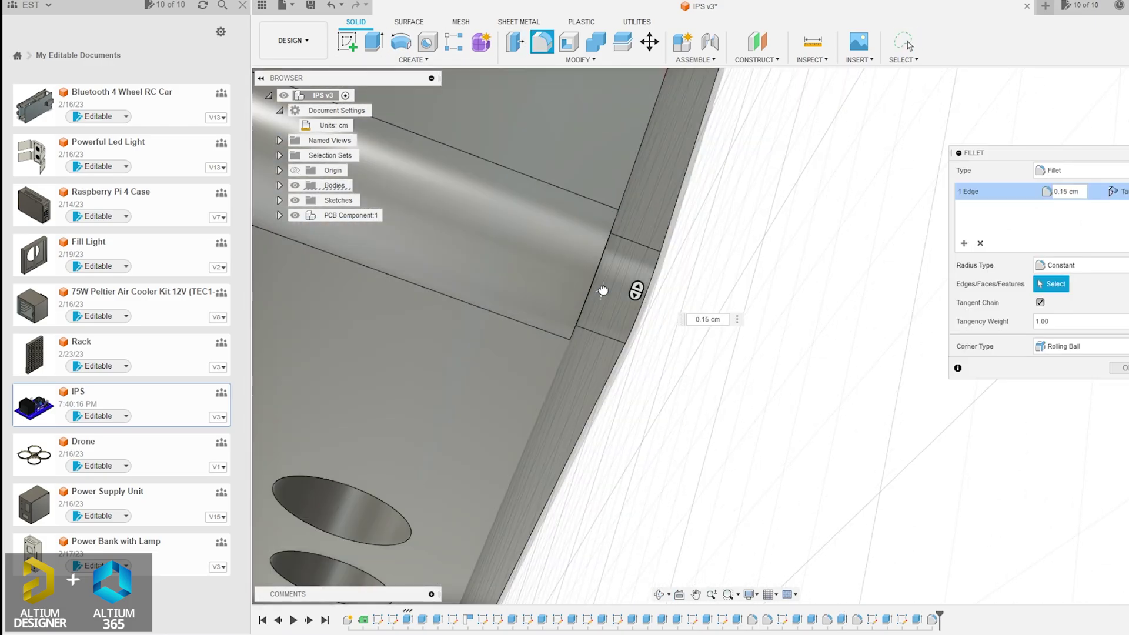
key("Return")
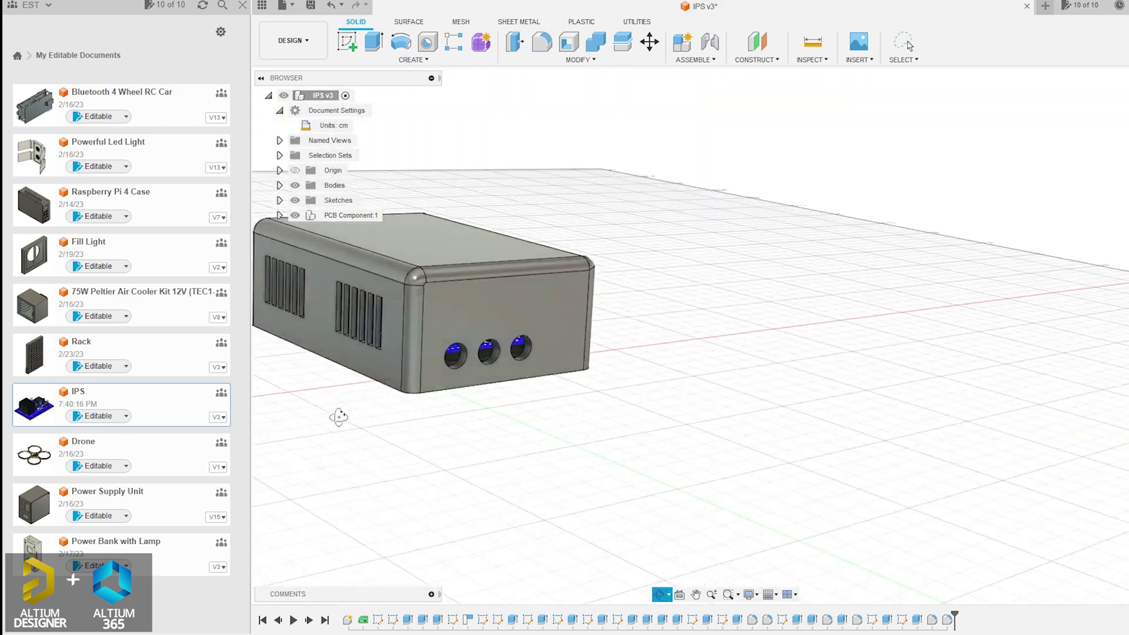
Sketch a row of three circles, each 0.5 cm in diameter, low on the enclosure's opposite end face
middle_click_drag(339, 417, 606, 397, "shift")
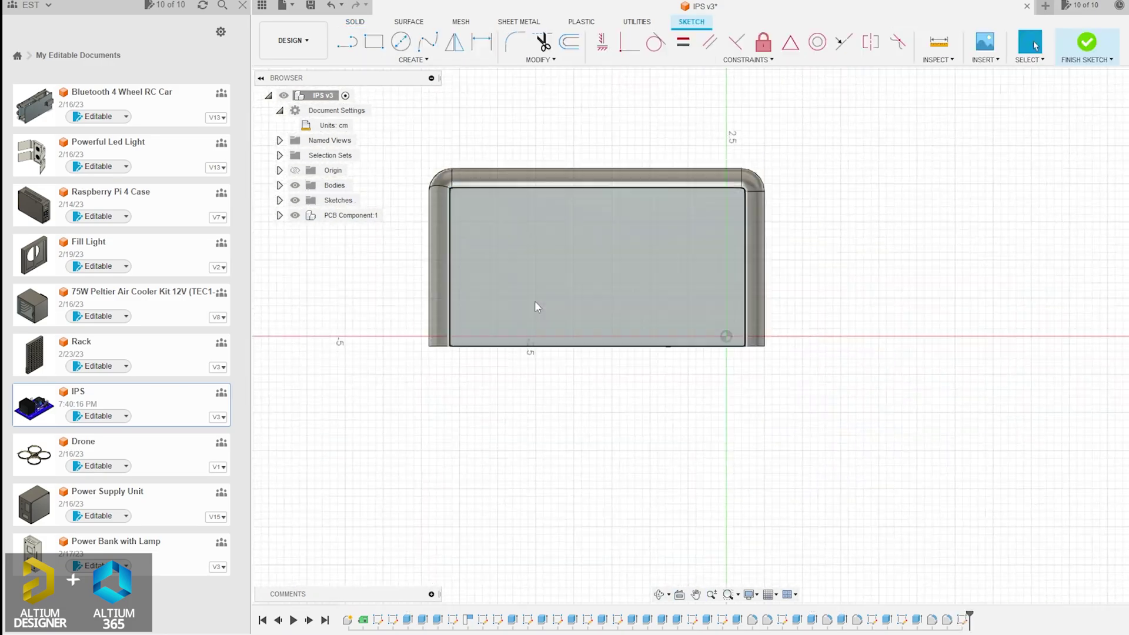
key("c")
left_click(536, 300)
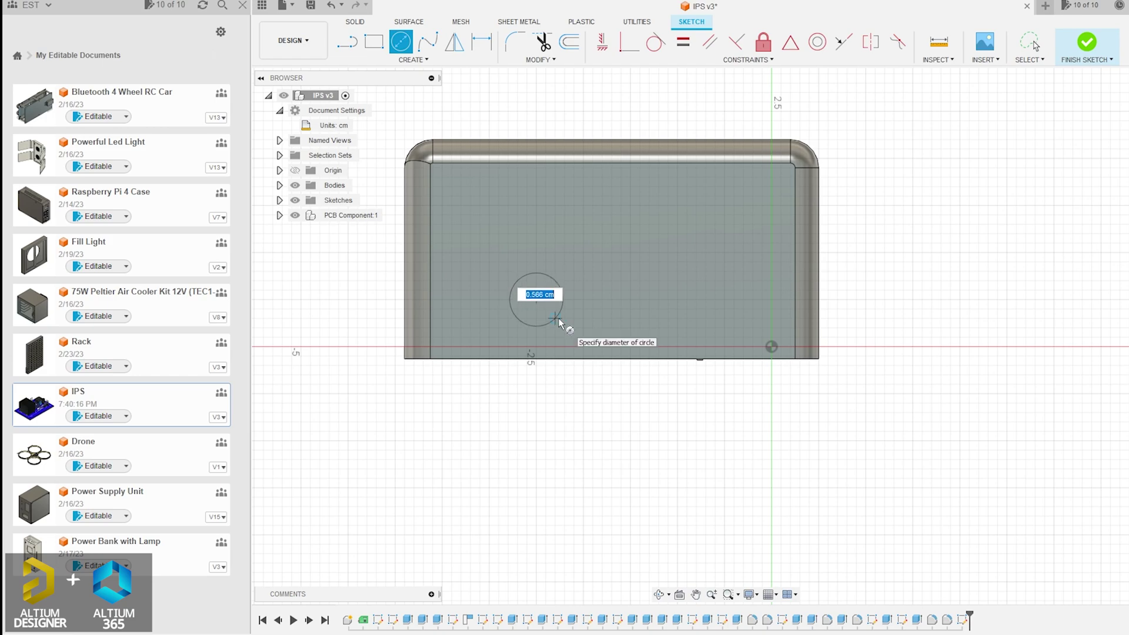
type("0.5")
key("Return")
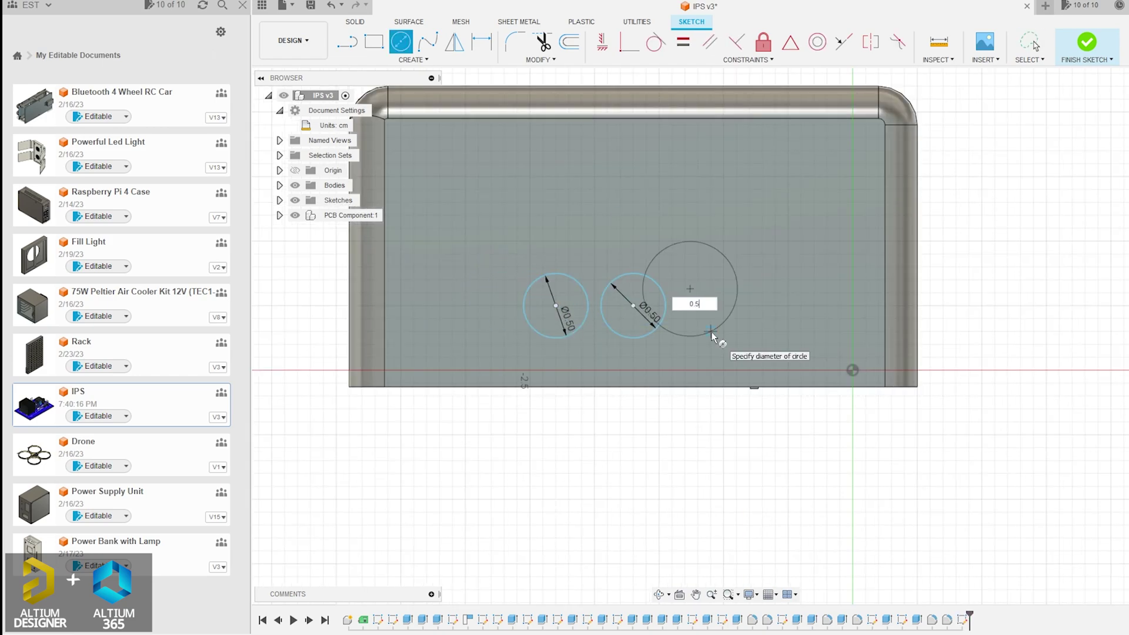
key("Return")
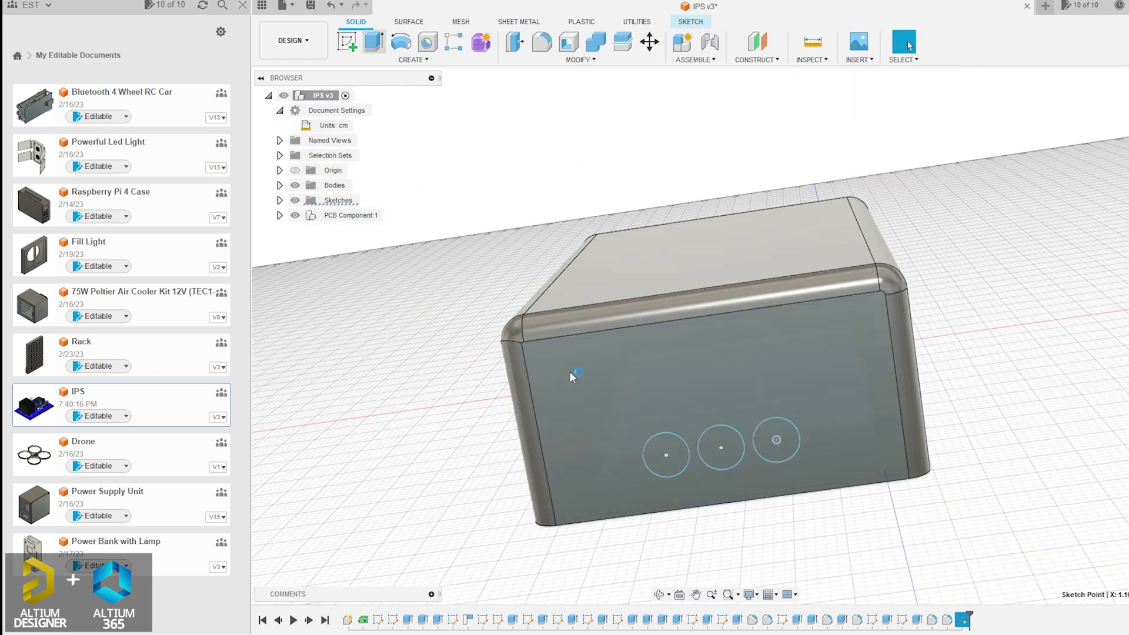
Extrude the three circle profiles into the enclosure's end face
key("e")
left_click(668, 459)
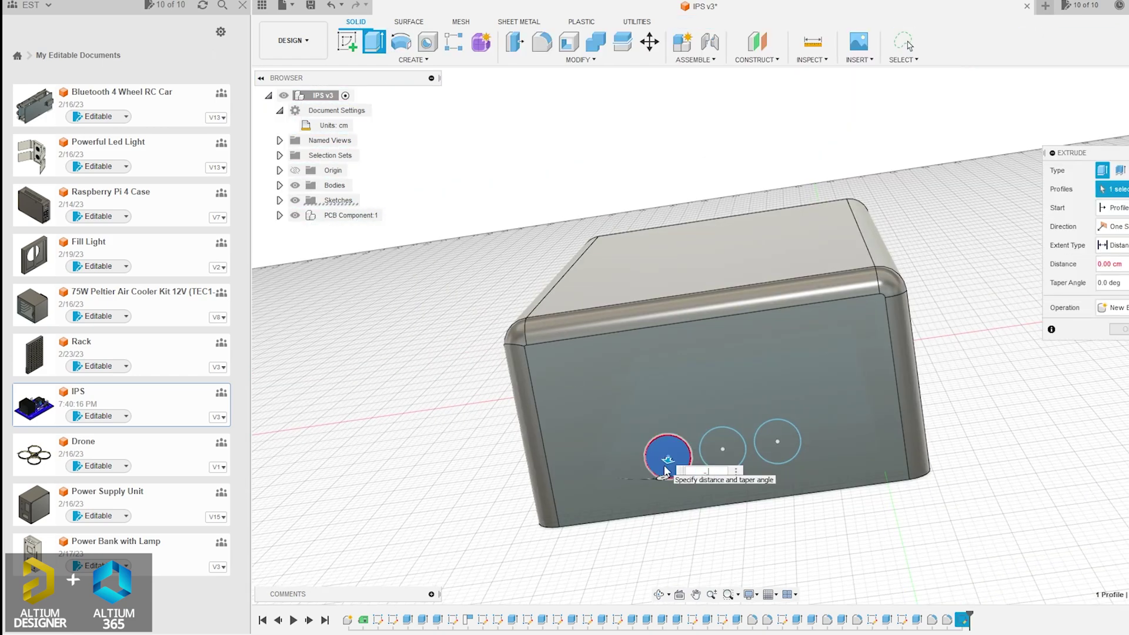
key("Return")
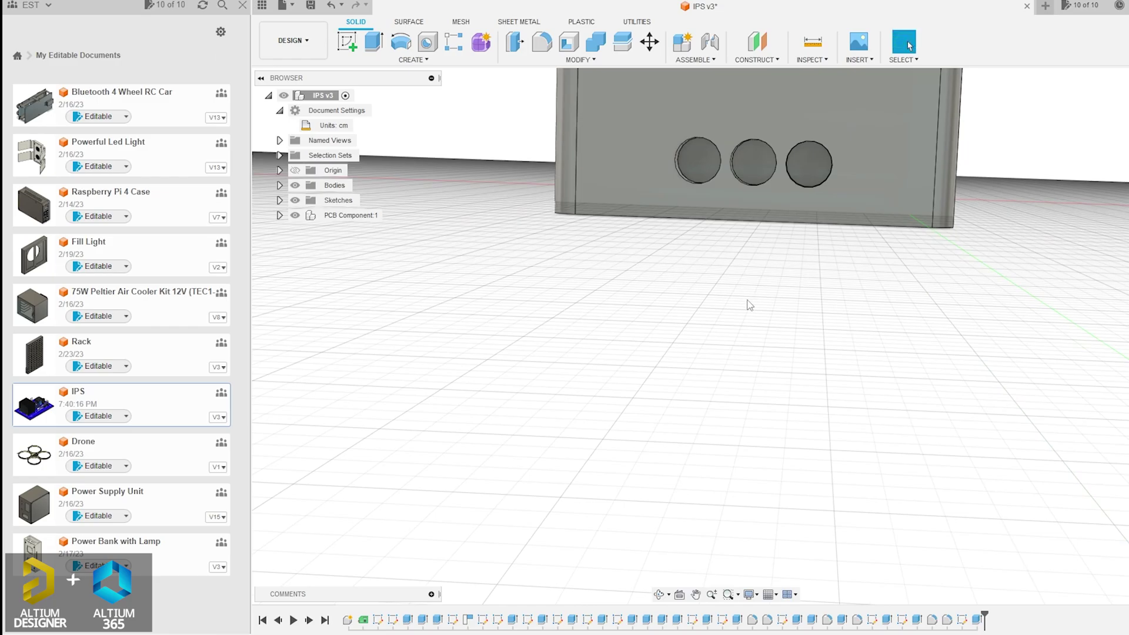
Extrude the recessed faces of the three round holes with a -0.30 cm cut to open them through the wall
scroll(662, 251, "up", 5)
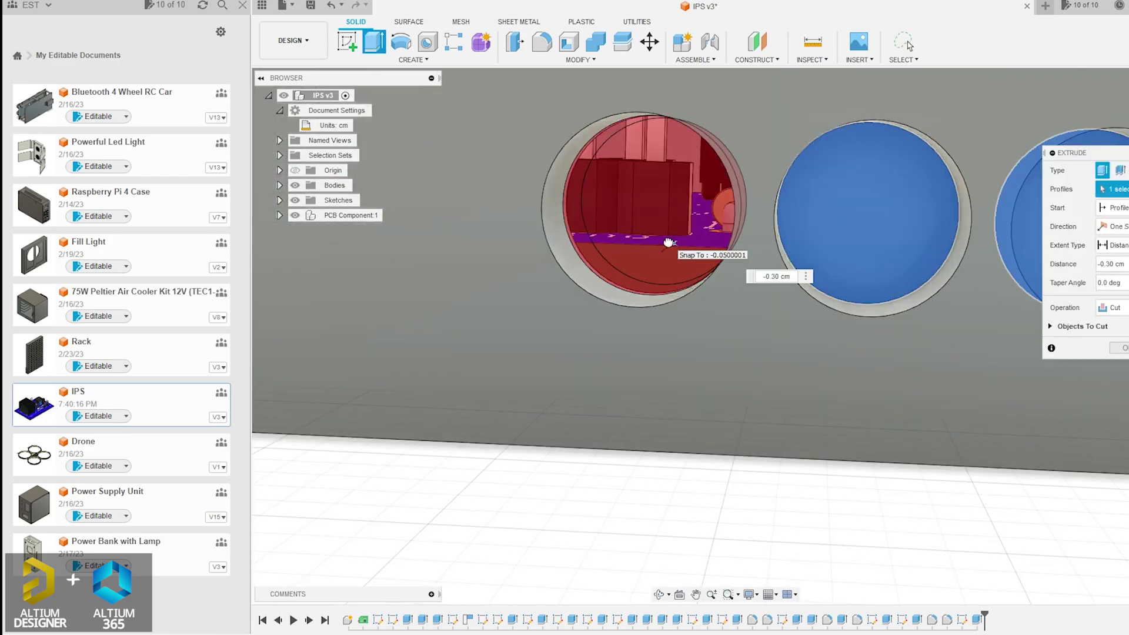
key("Return")
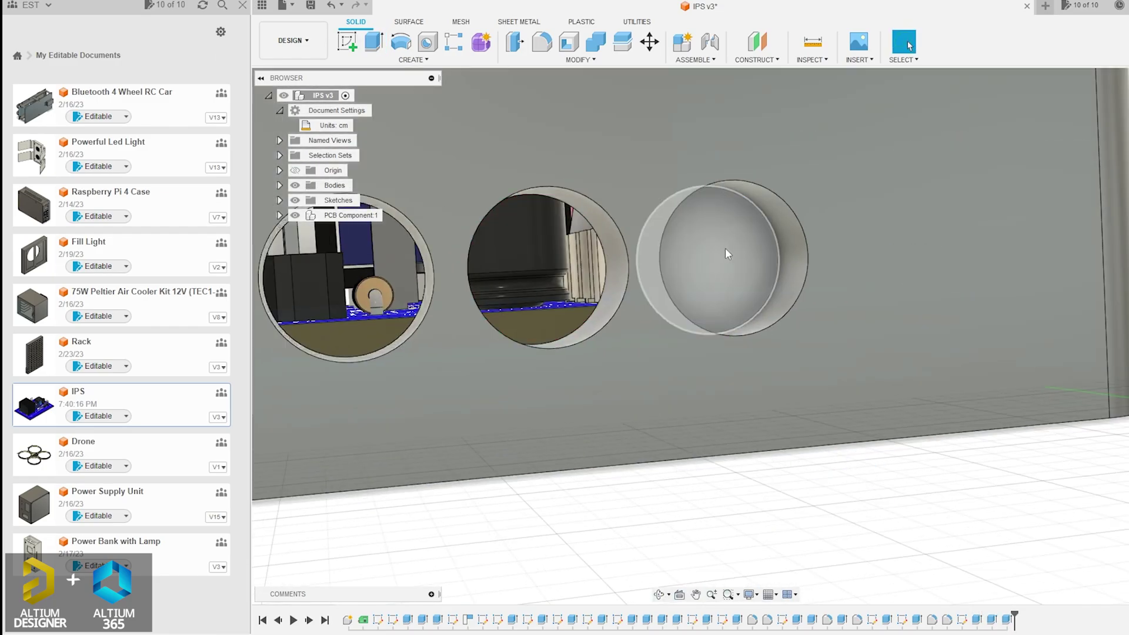
key("e")
left_click(725, 248)
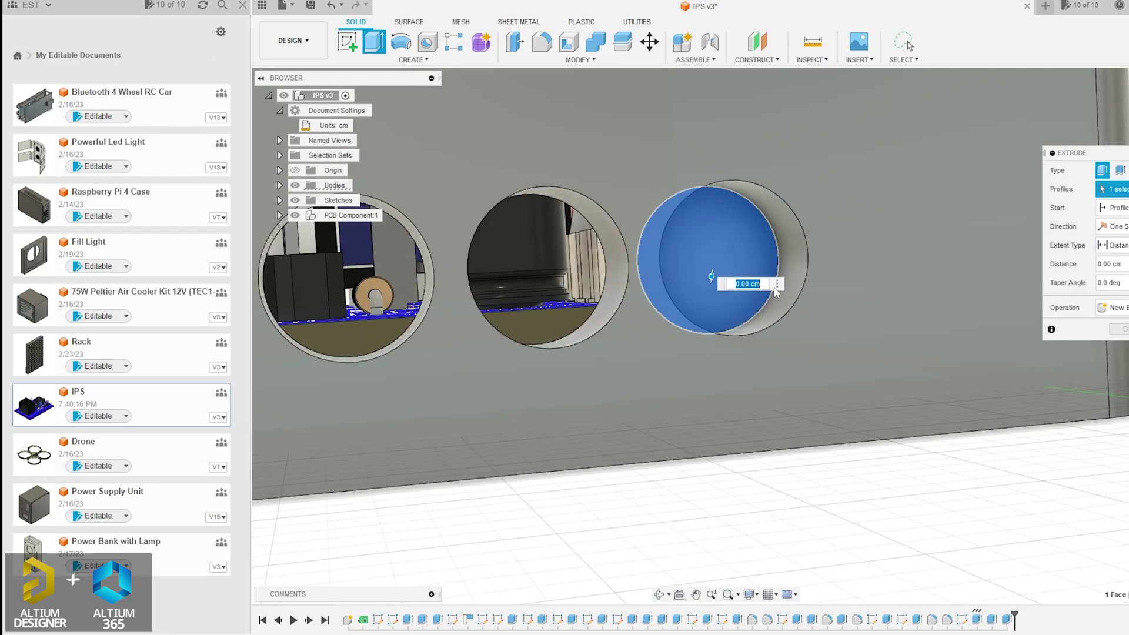
key("Return")
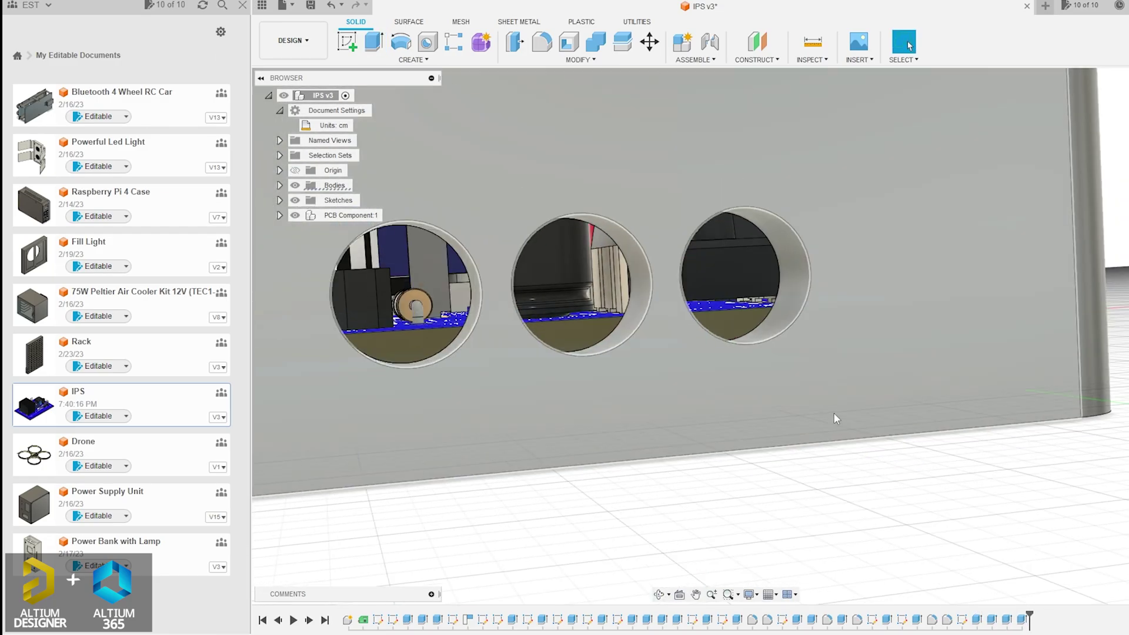
Sketch a row of six circles, each 0.2 cm in diameter, on the enclosure's top face near one end
middle_click_drag(834, 413, 892, 252, "shift")
left_click(693, 259)
left_click(401, 41)
scroll(566, 212, "up", 3)
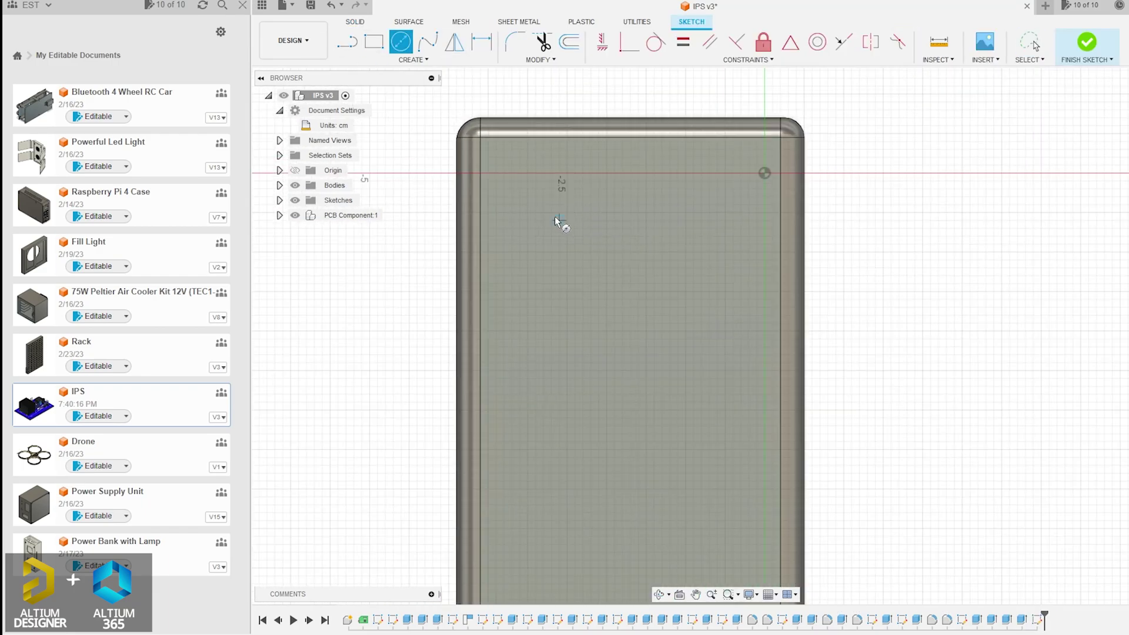
scroll(532, 224, "up", 1)
left_click(507, 207)
key("Return")
left_click(555, 207)
key("Return")
left_click(605, 208)
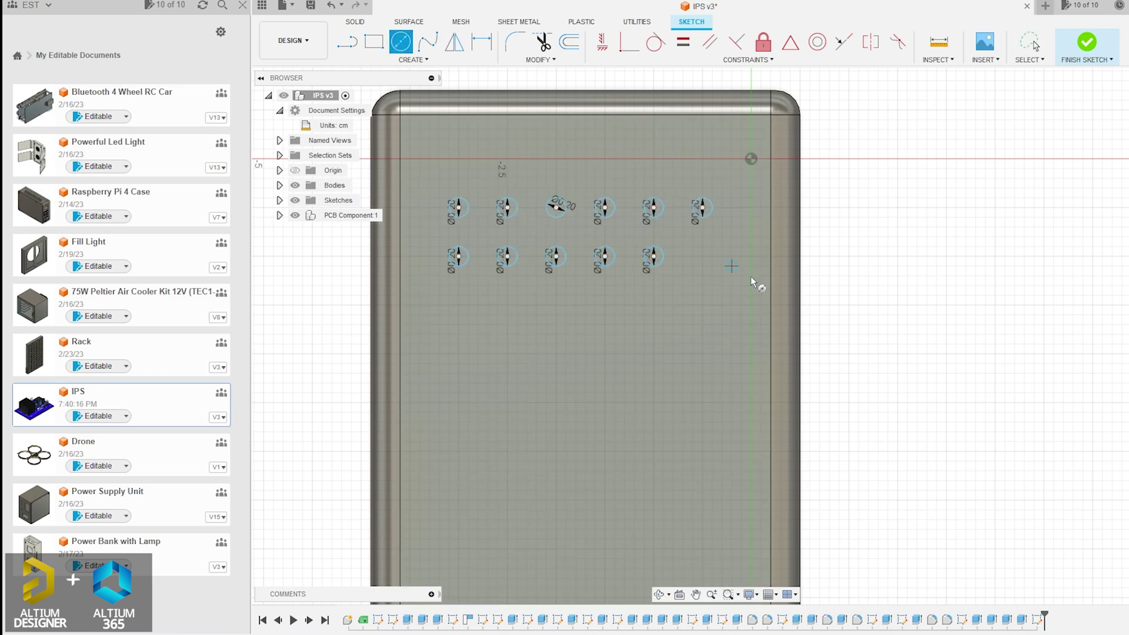
Complete the second row of 0.2 cm circles and add a matching third row of six on the top face
left_click(695, 256)
key("Return")
scroll(739, 265, "down", 5)
scroll(511, 354, "up", 5)
left_click(502, 321)
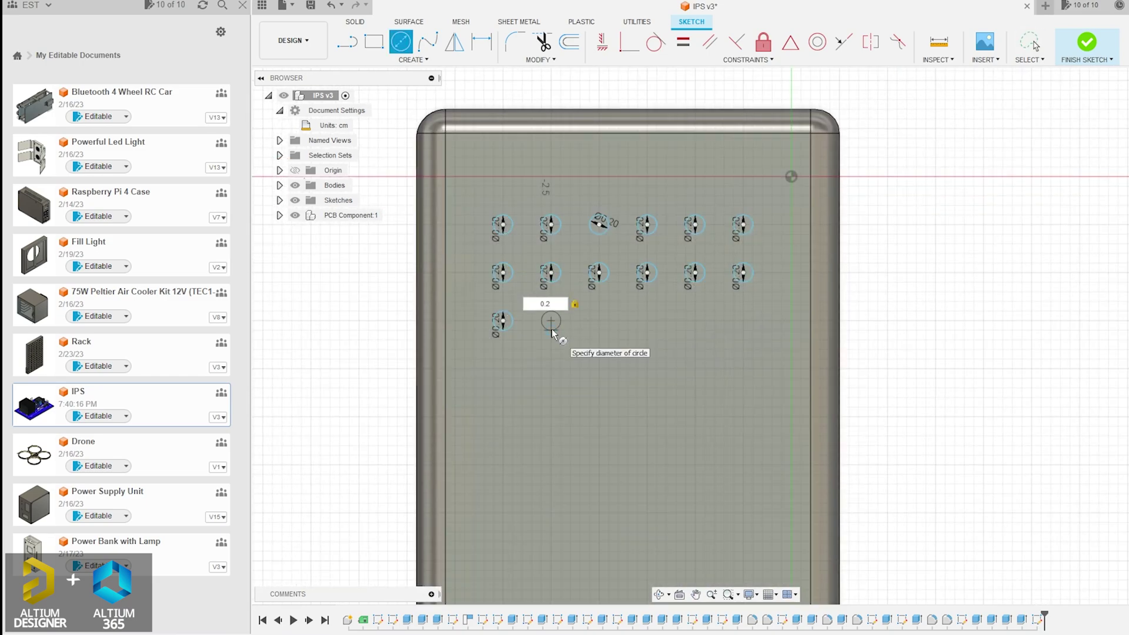
key("Return")
Sketch ten evenly spaced long, narrow slot rectangles on the top face, between the circles and the far end
scroll(502, 433, "down", 3)
left_click(374, 41)
scroll(505, 315, "up", 3)
left_click(502, 307)
left_click(527, 307)
left_click(535, 477)
left_click(552, 307)
left_click(585, 476)
left_click(602, 307)
left_click(611, 476)
left_click(627, 307)
left_click(636, 476)
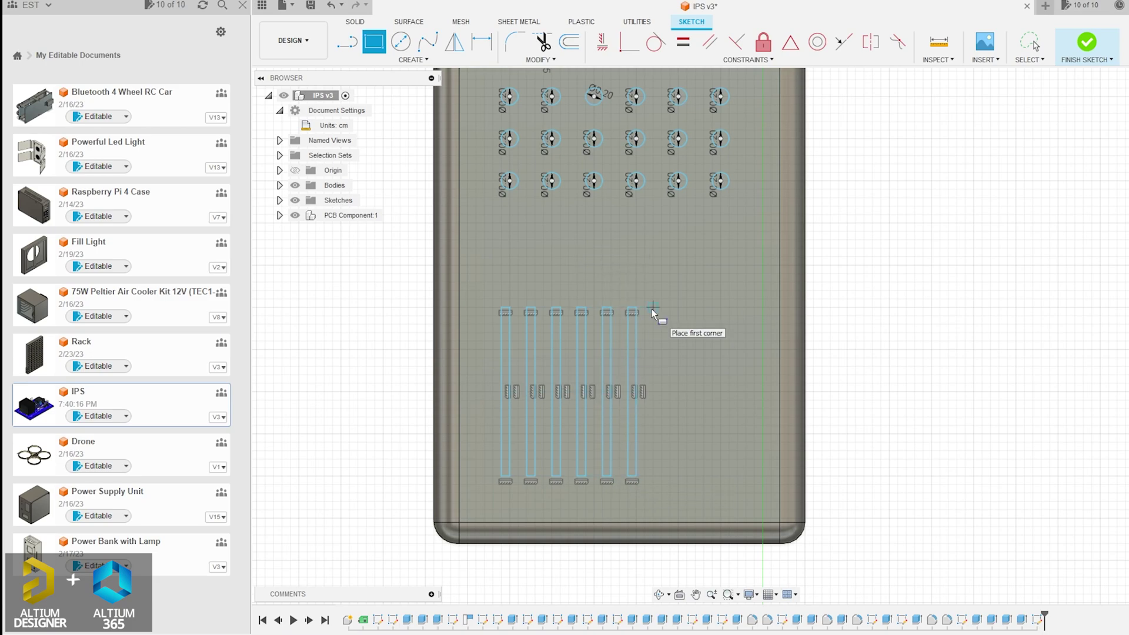
left_click(678, 307)
left_click(686, 477)
left_click(703, 307)
left_click(711, 476)
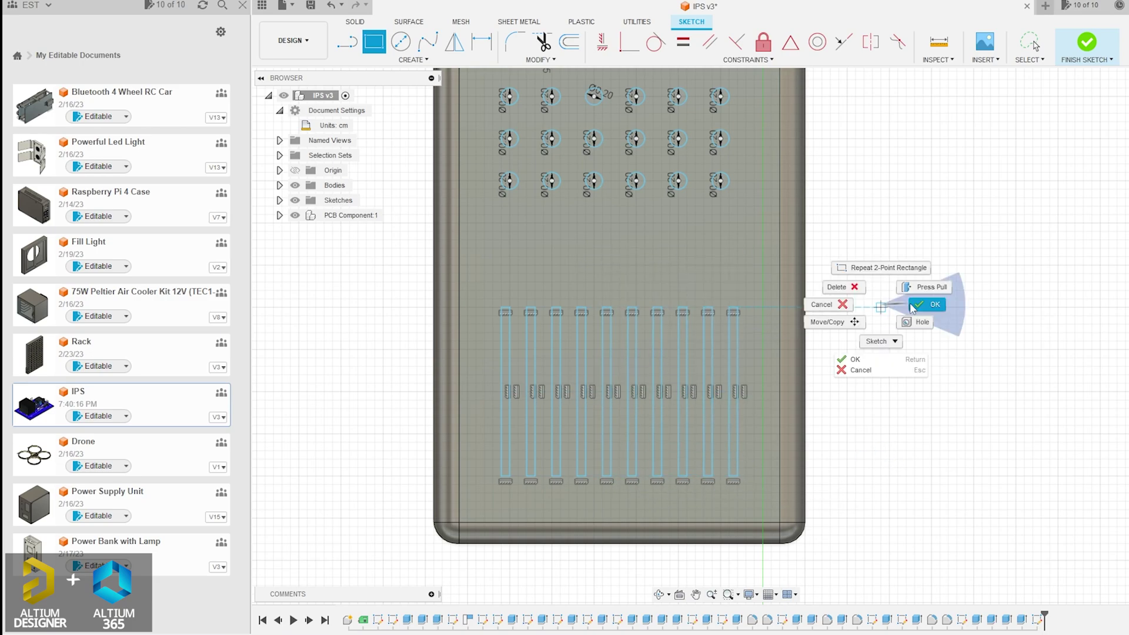
Extrude all circle and slot profiles on the top face as a cut with a distance of -0.5 cm
left_click(923, 287)
left_click_drag(429, 365, 550, 146)
left_click(747, 227)
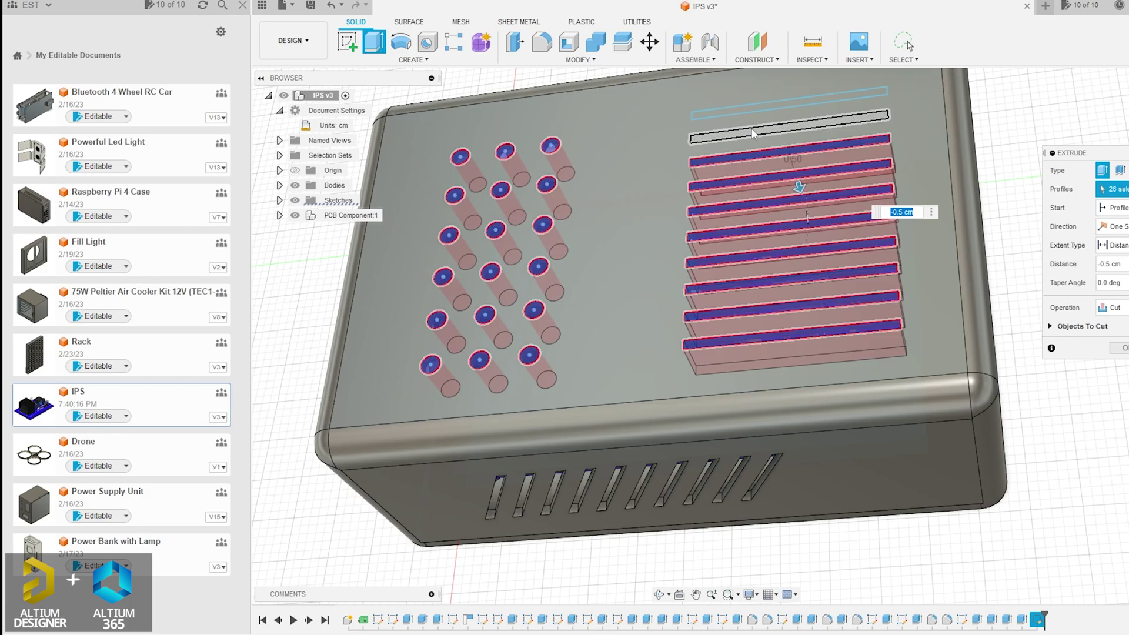
key("Return")
Play back the design timeline and inspect the finished enclosure's vents and holes from several sides
middle_click_drag(1064, 398, 1042, 450, "shift")
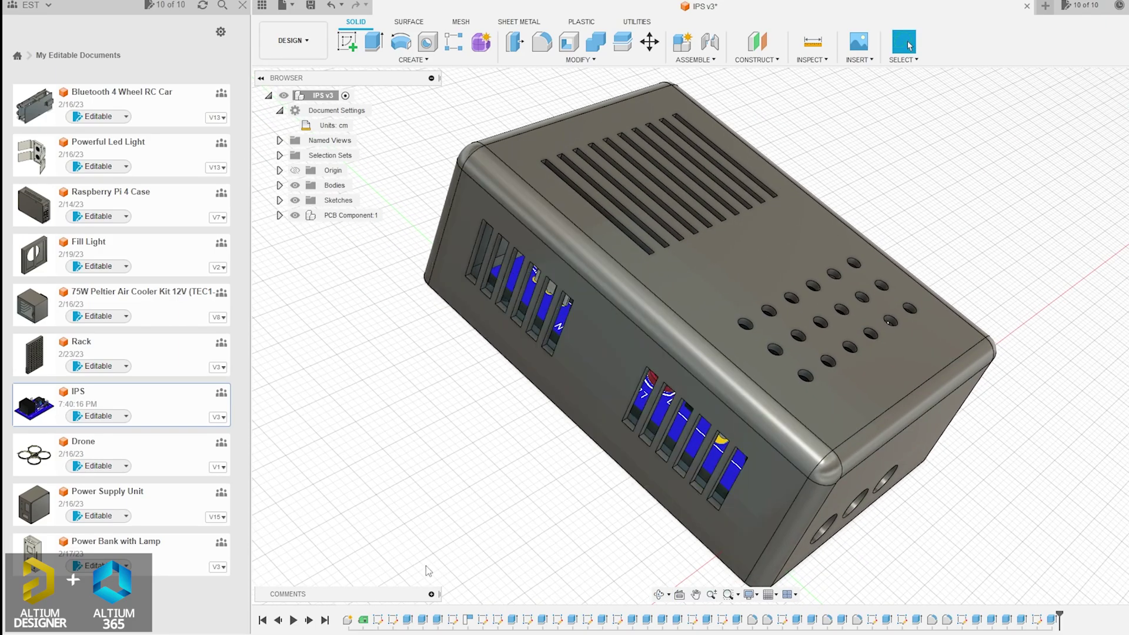
left_click(297, 621)
left_click(1123, 96)
middle_click_drag(1044, 330, 697, 174, "shift")
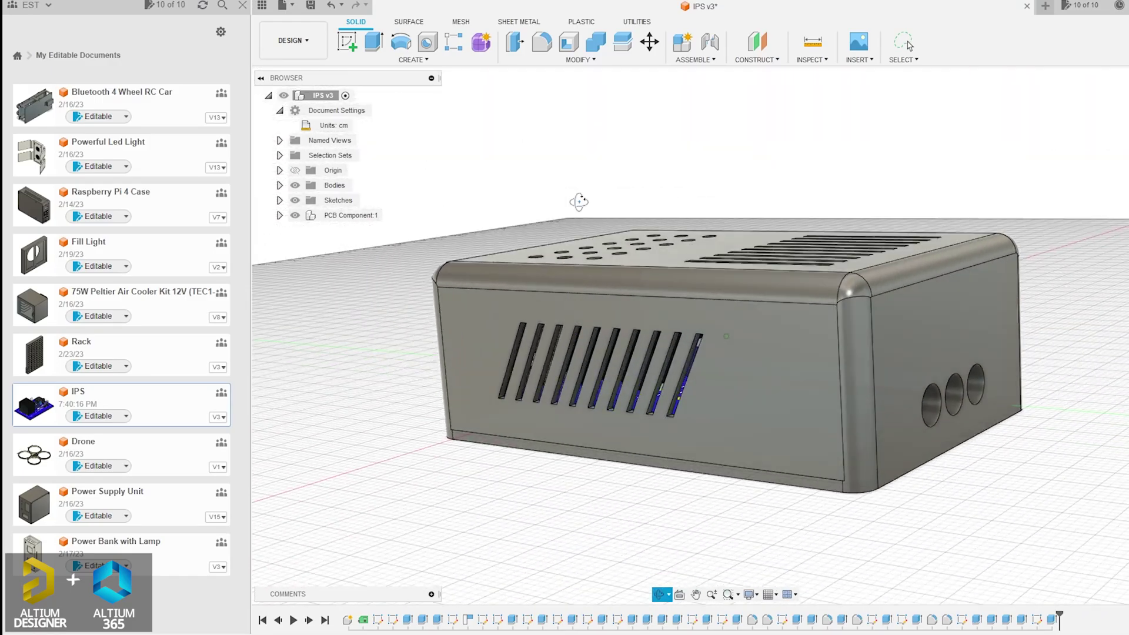
middle_click_drag(572, 202, 373, 164, "shift")
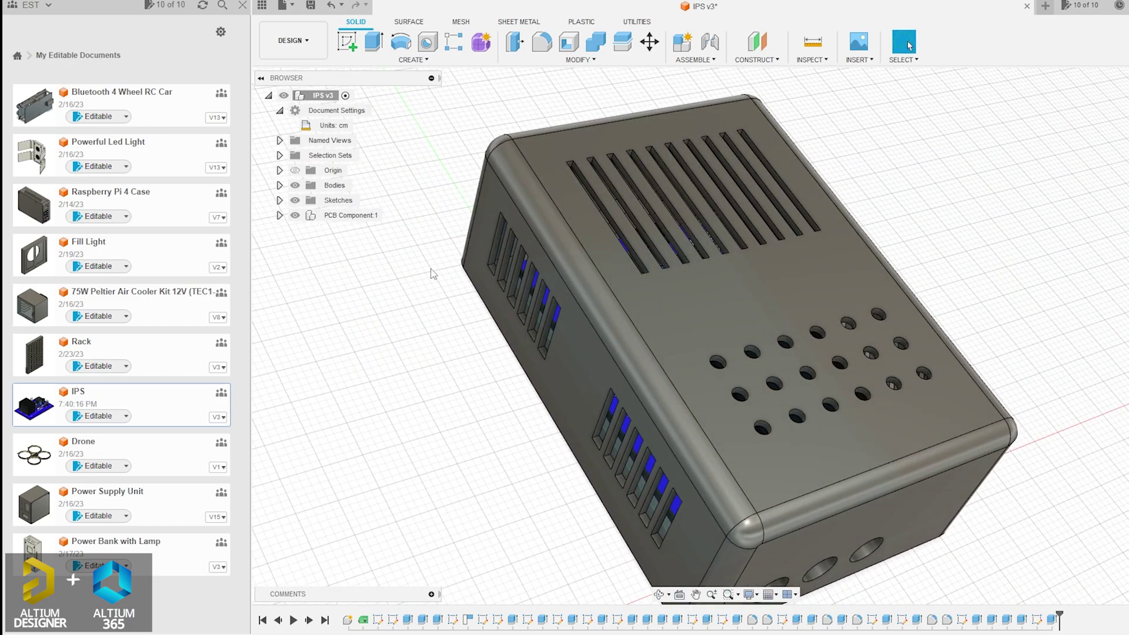